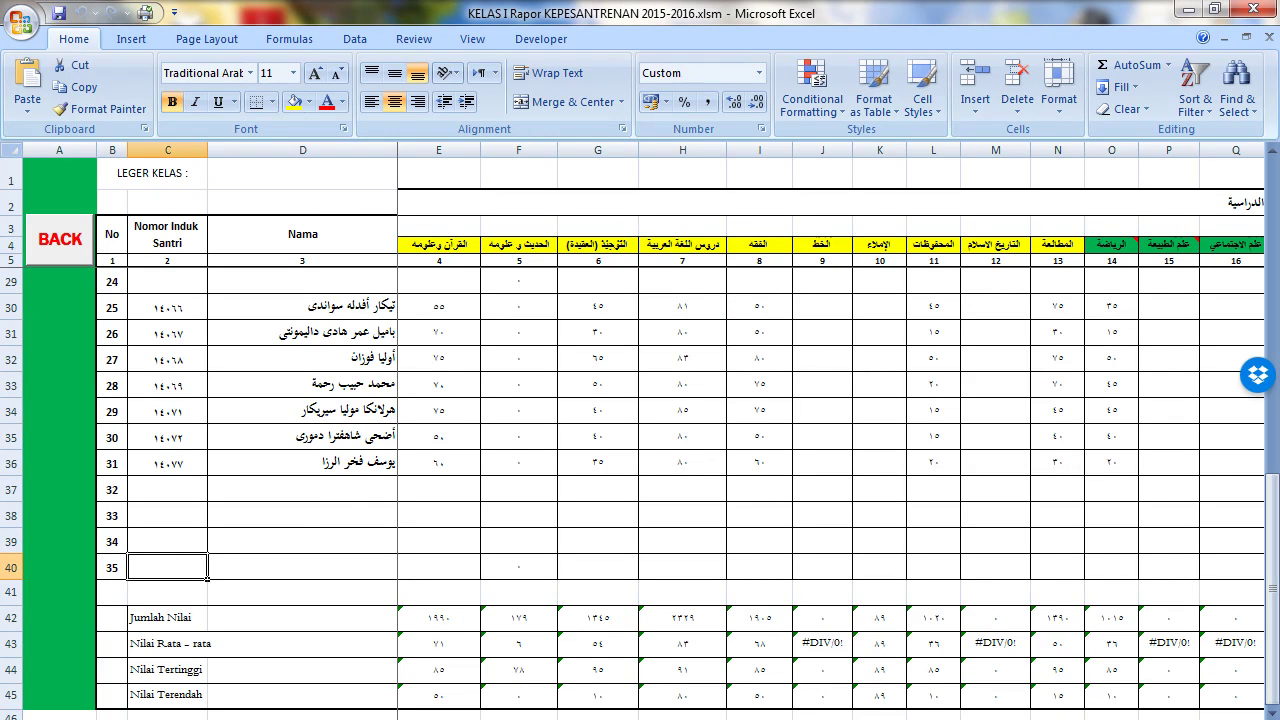
Step: Locate E6 as the first score cell on the Leger sheet, then launch a blank Notepad
drag(660, 712, 1157, 710)
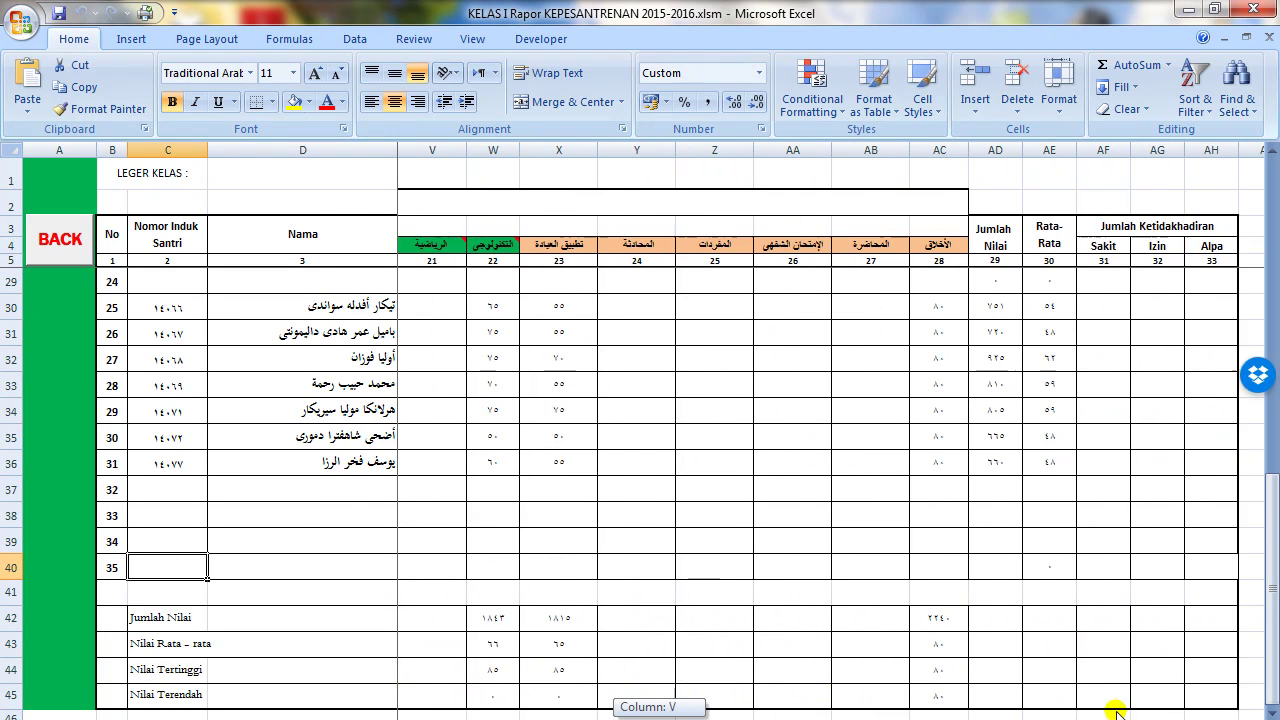
drag(1157, 710, 408, 694)
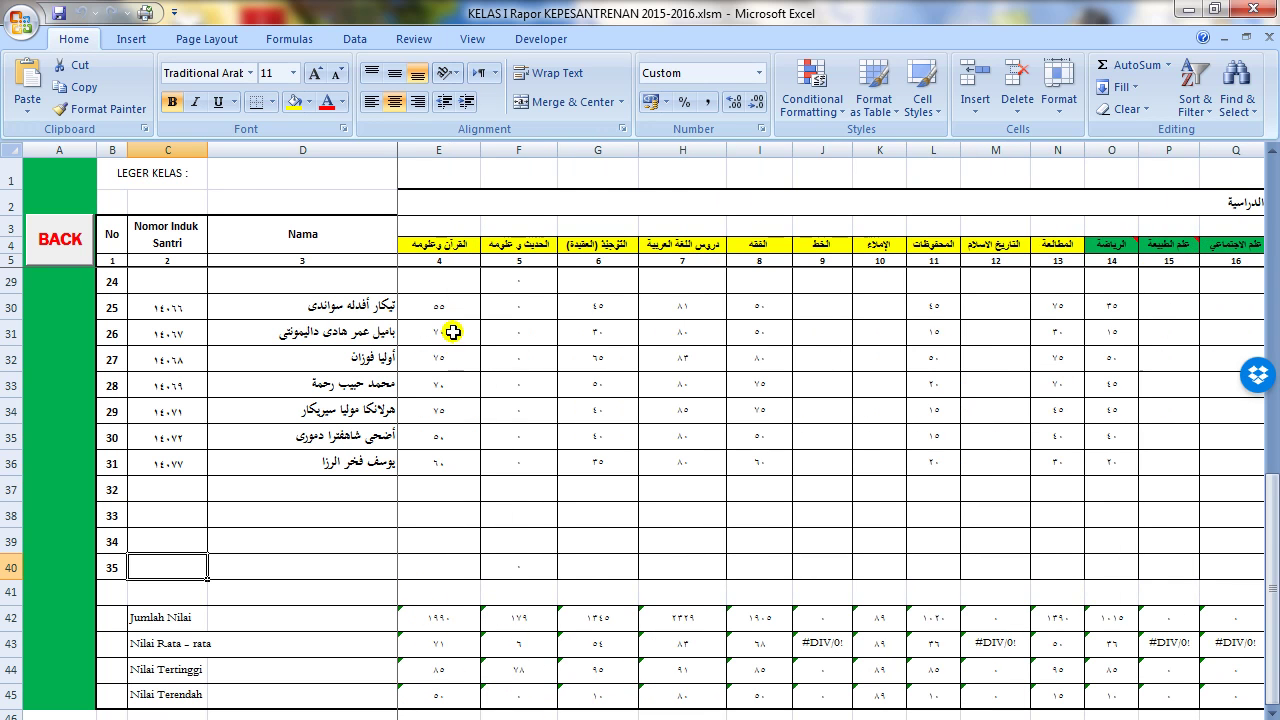
drag(1272, 452, 1272, 170)
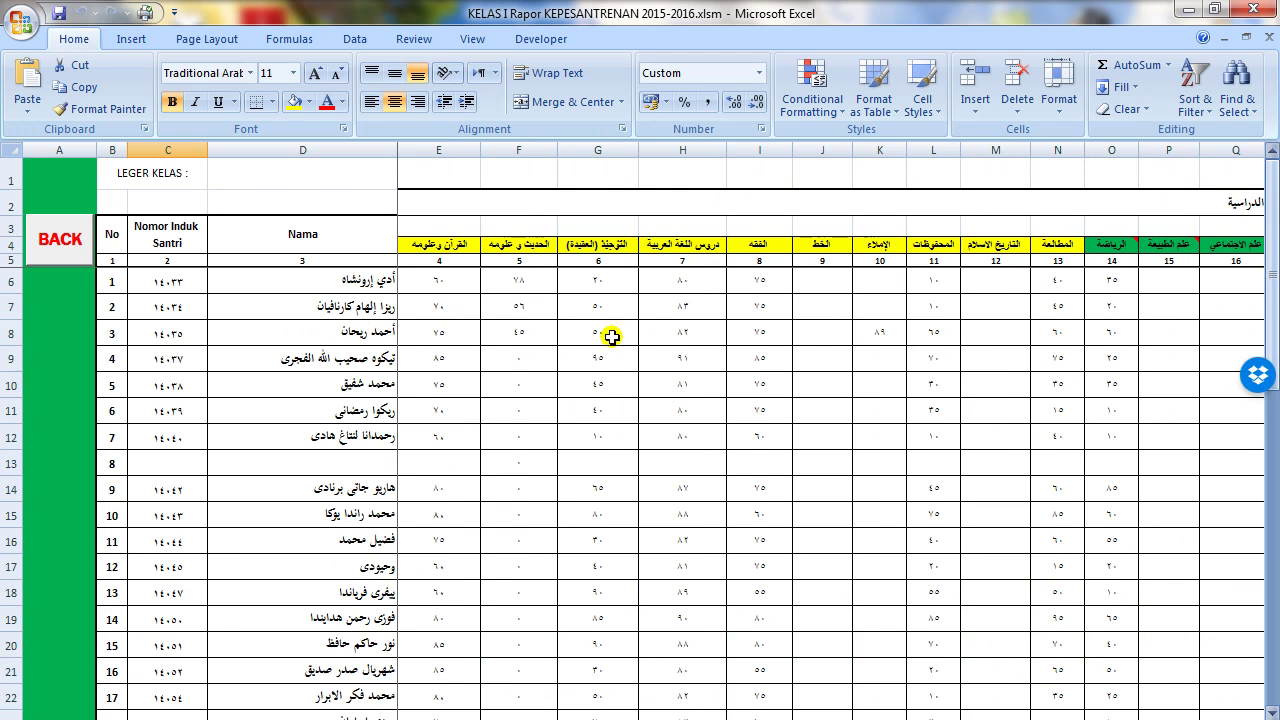
click(441, 286)
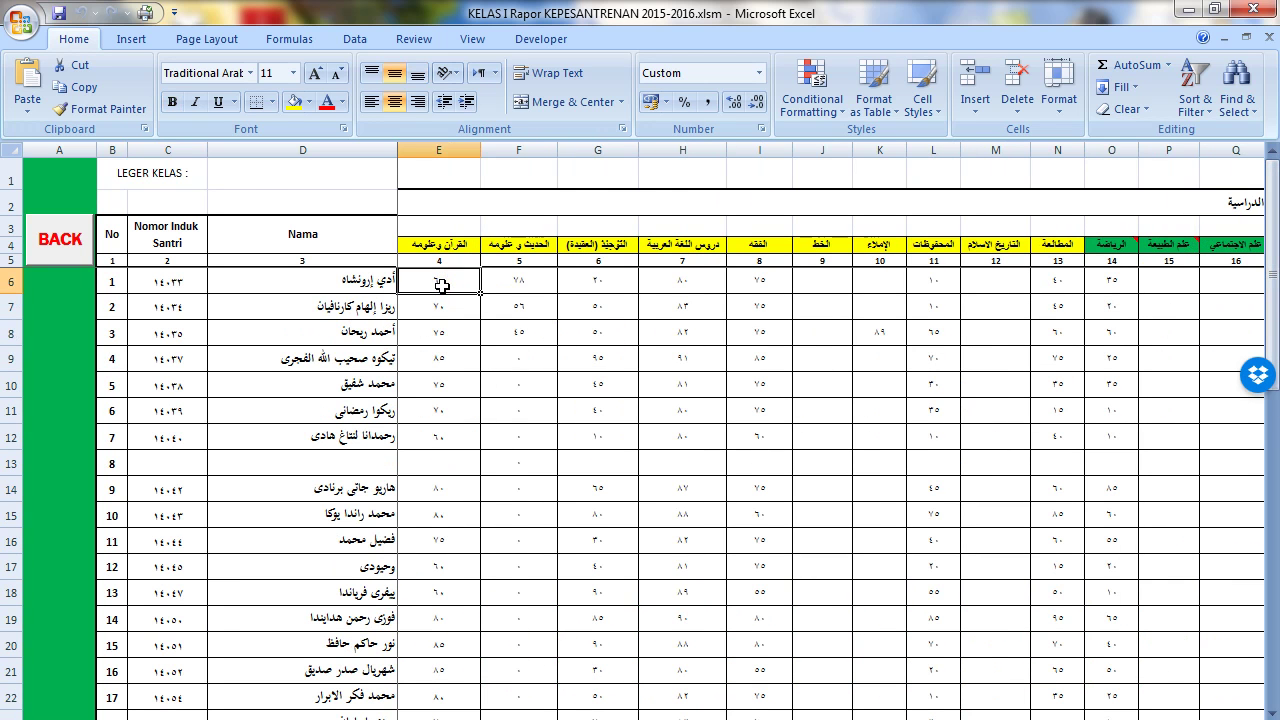
click(445, 146)
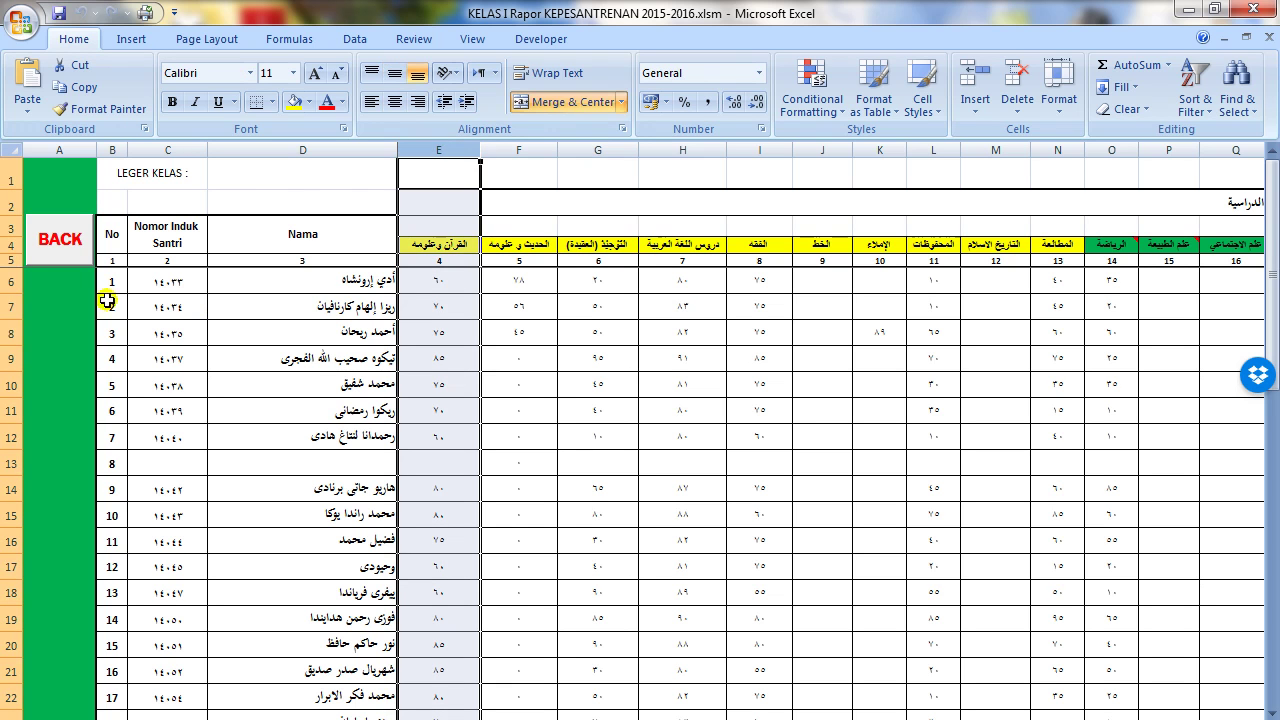
click(8, 282)
click(429, 280)
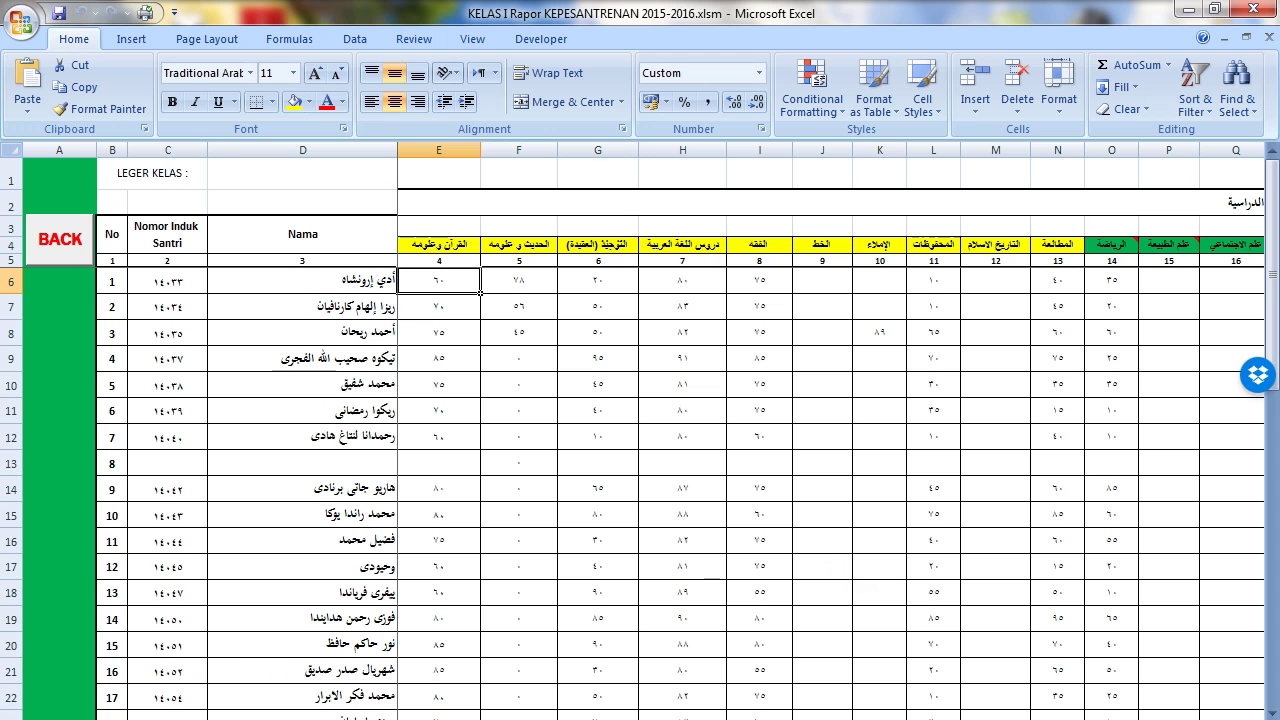
key(super)
click(150, 500)
Step: Find AH45 as the last score cell and note the range e6:ah45 in Notepad
drag(432, 127, 815, 265)
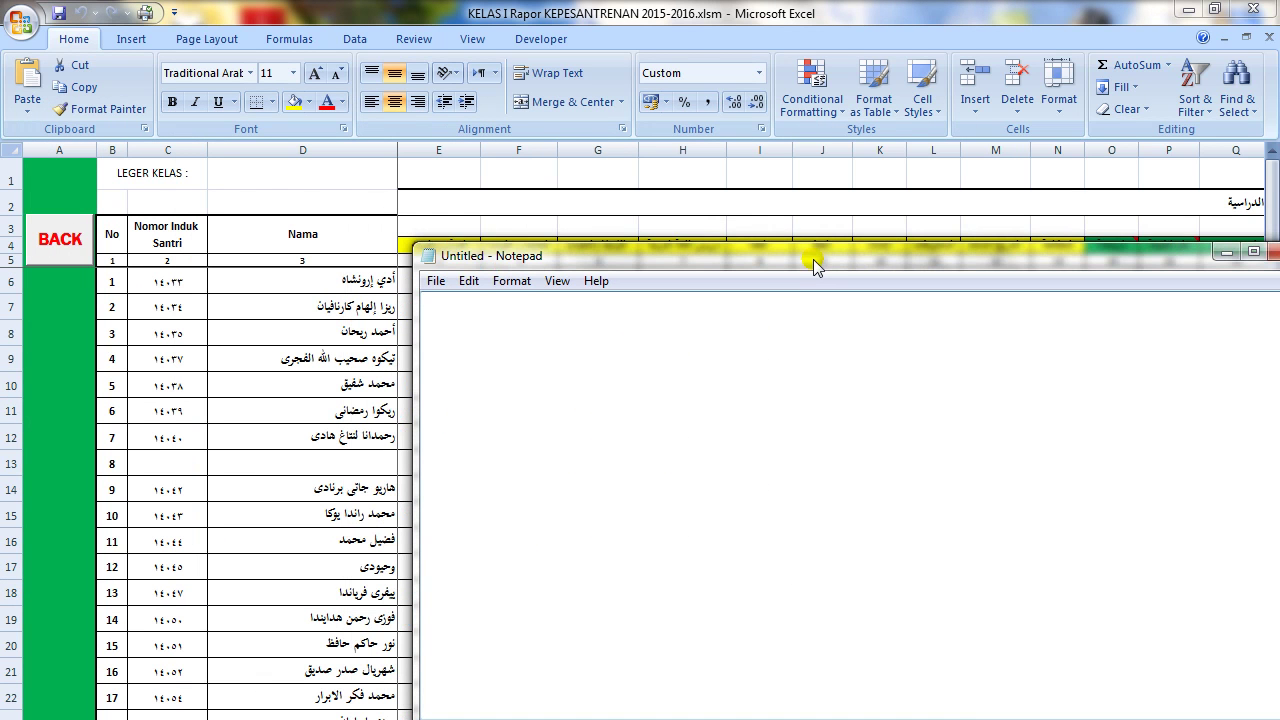
text(e6:)
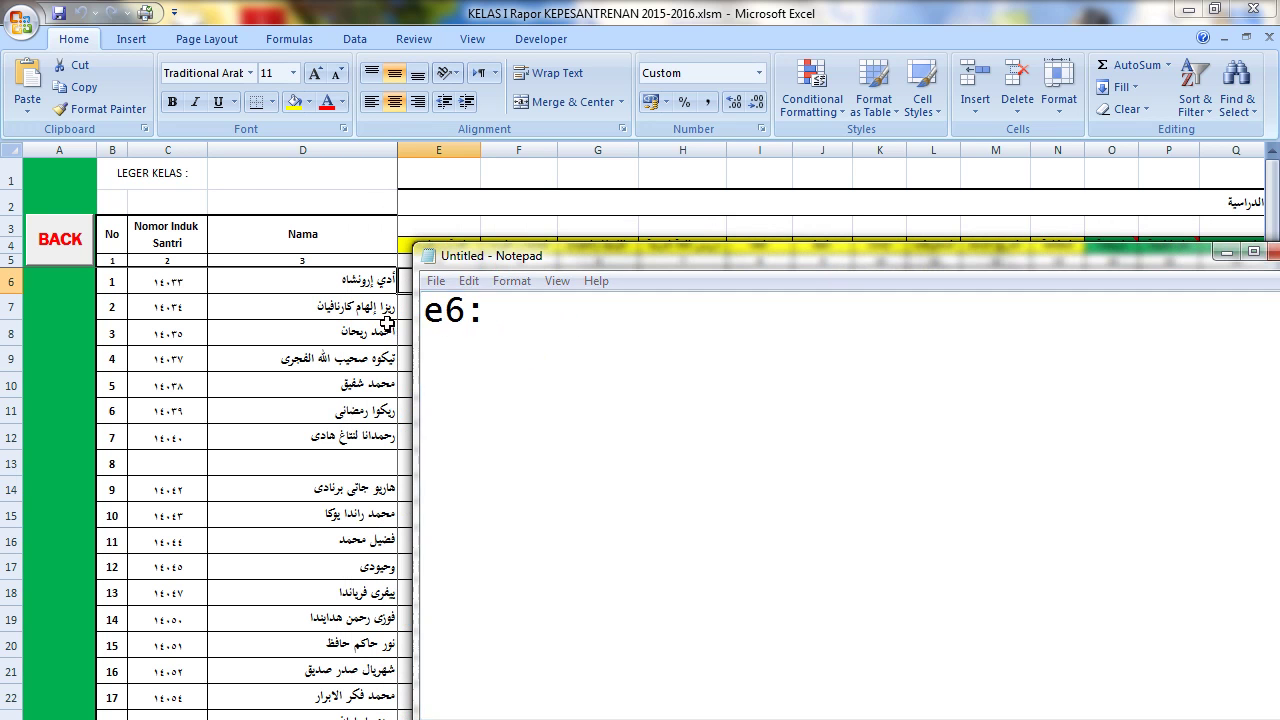
key(alt+Tab)
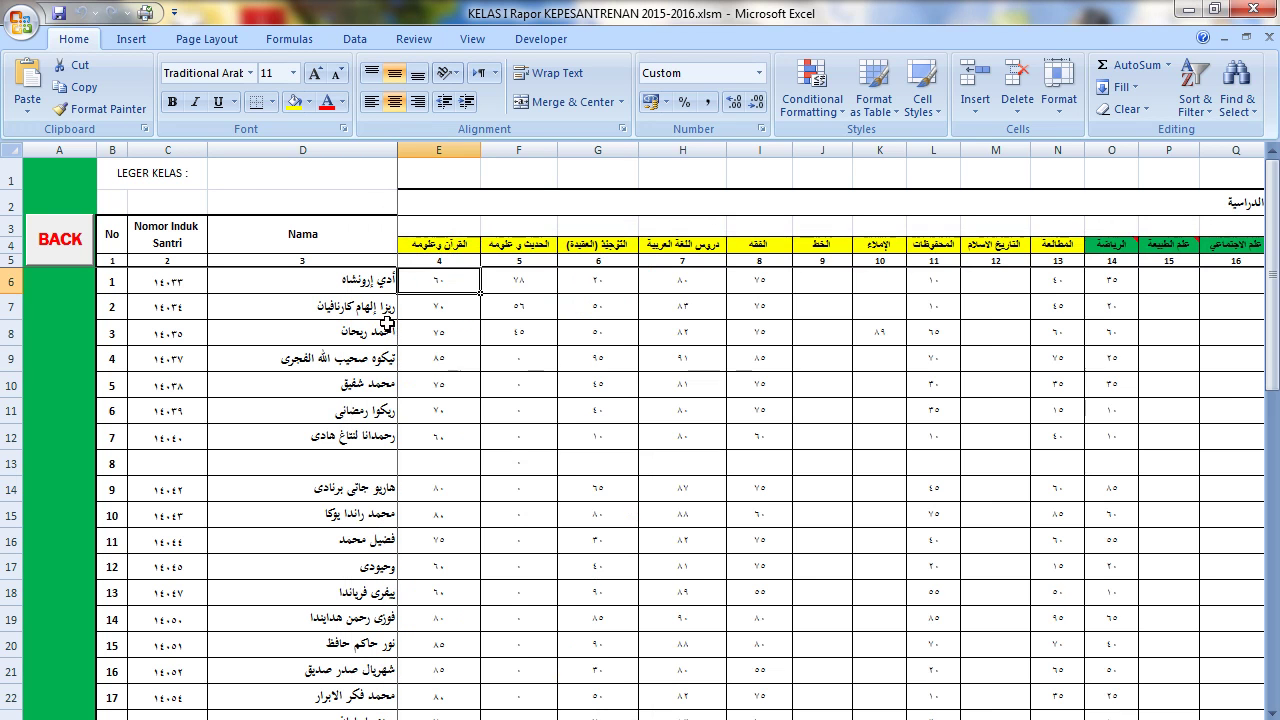
drag(640, 715, 690, 715)
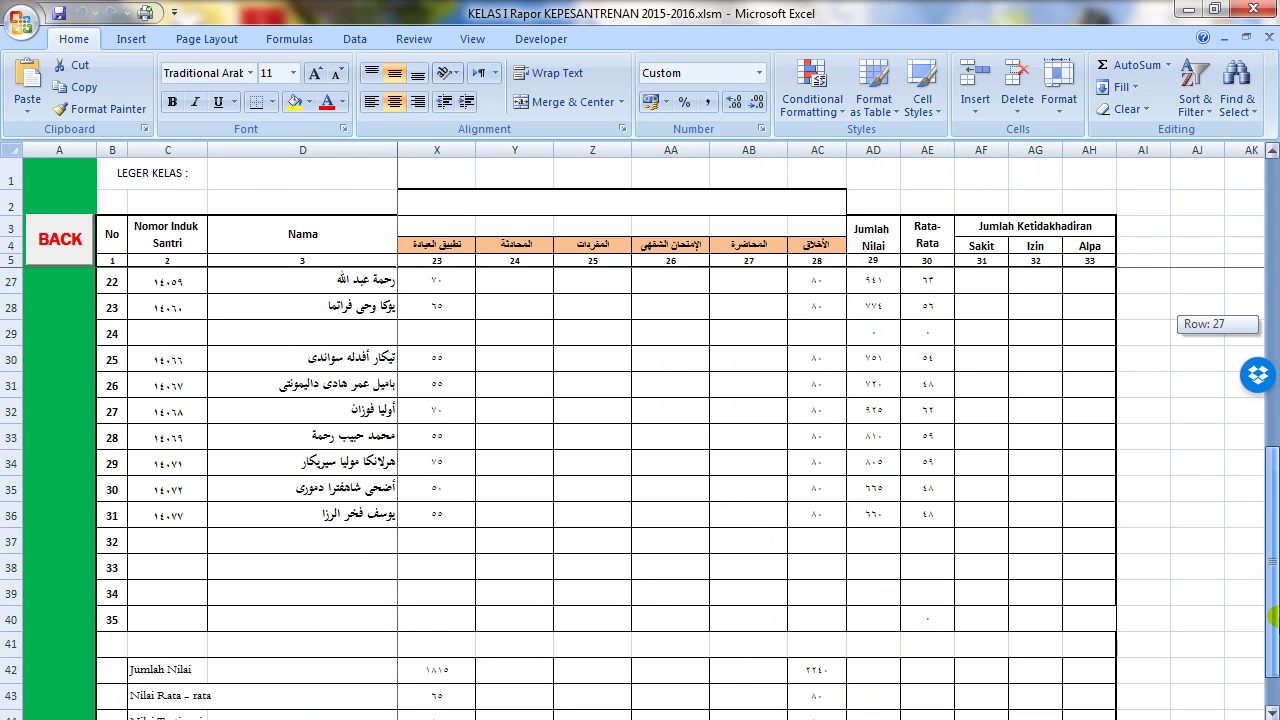
drag(1274, 333, 1272, 658)
click(1089, 695)
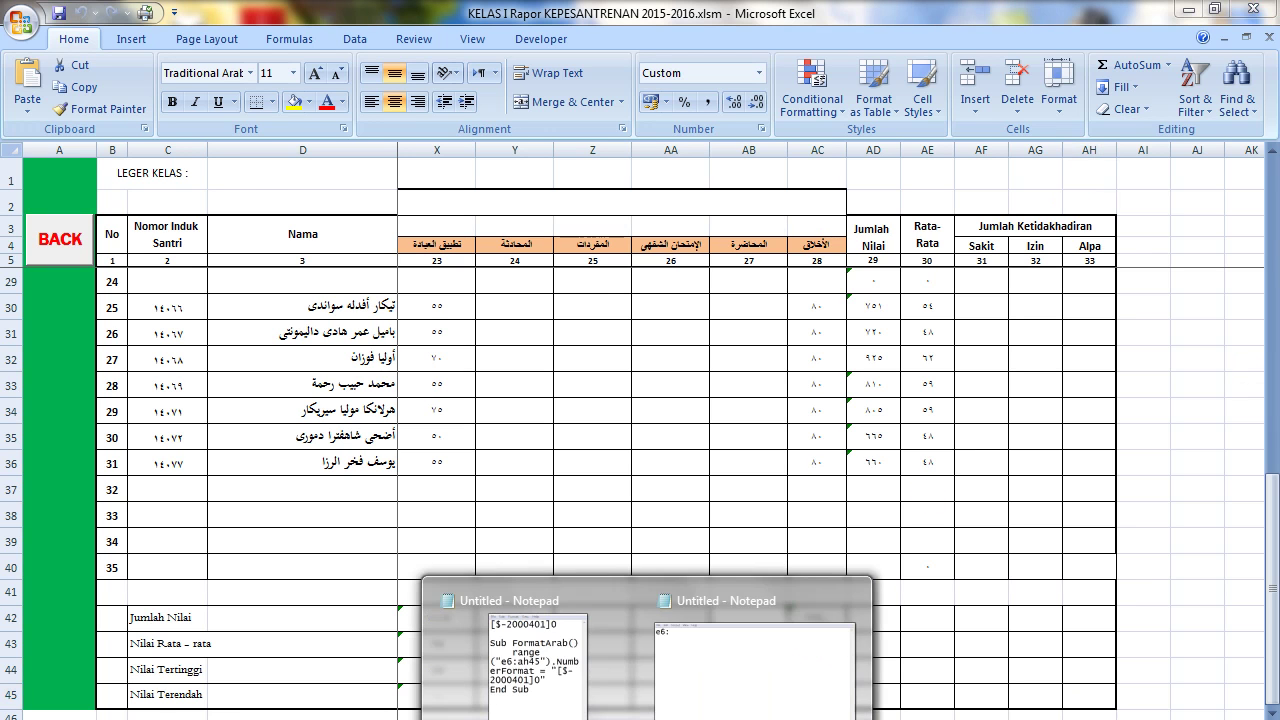
click(711, 678)
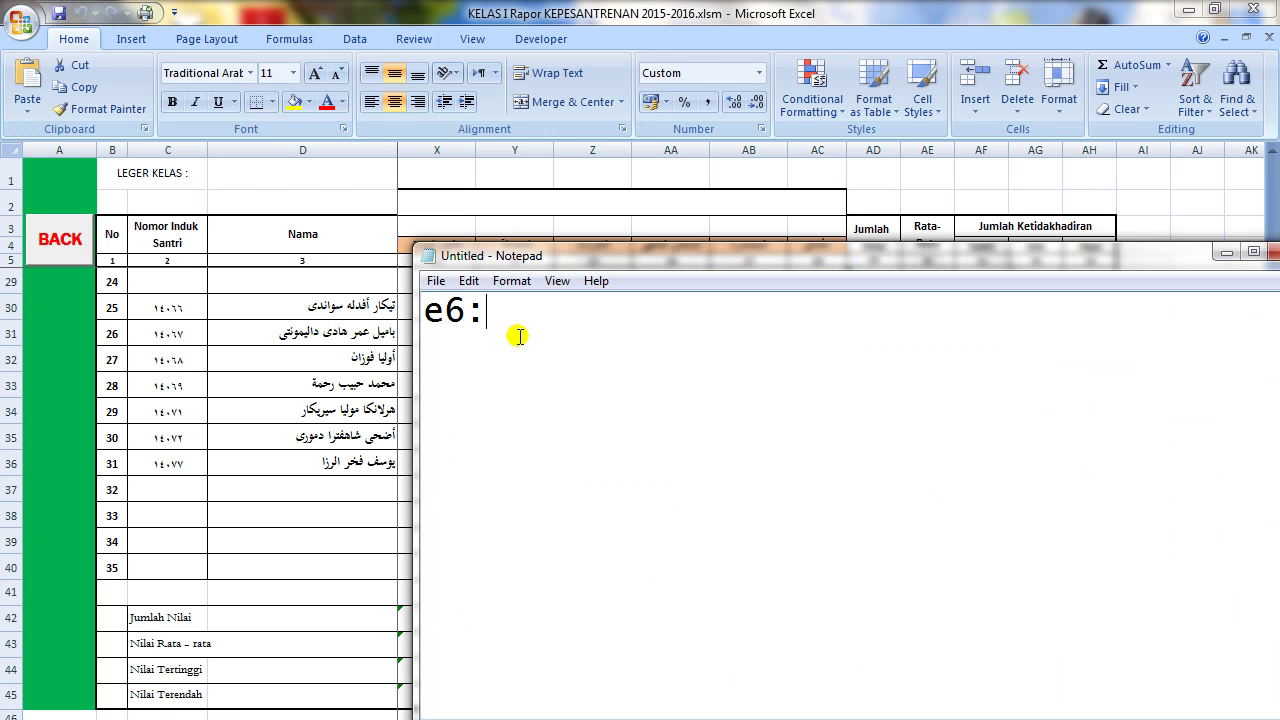
text(ah)
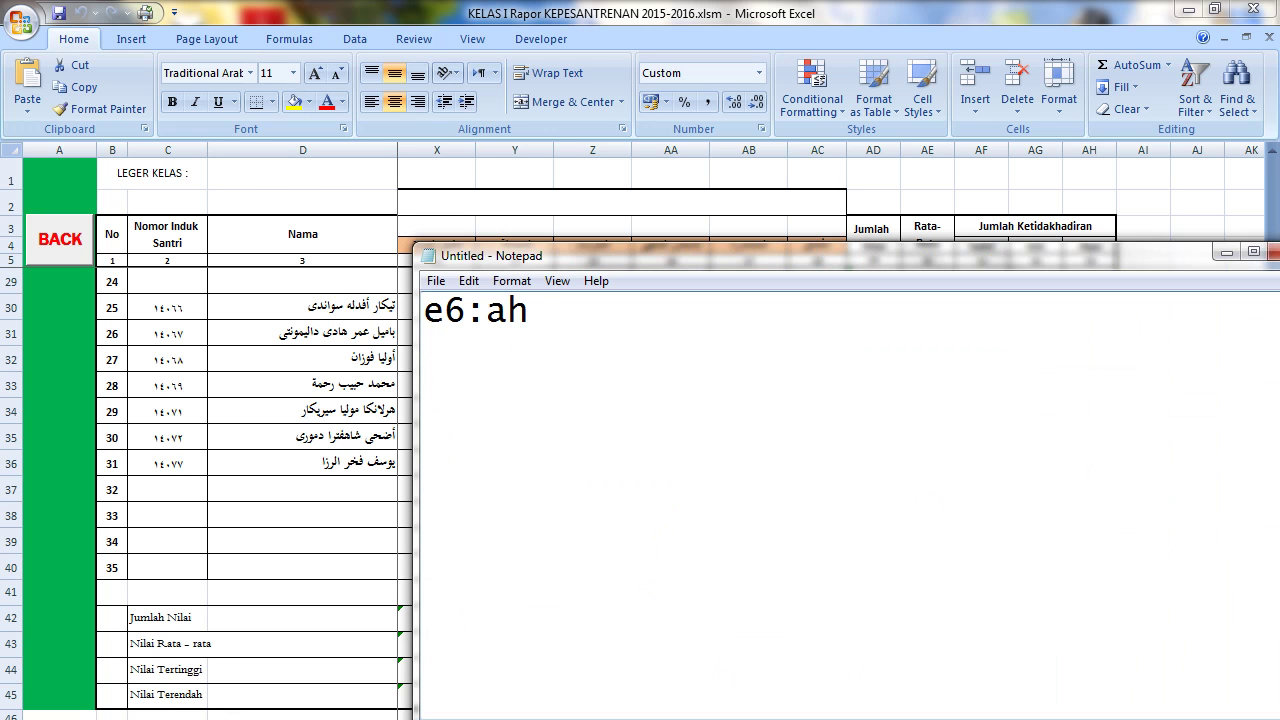
text(45)
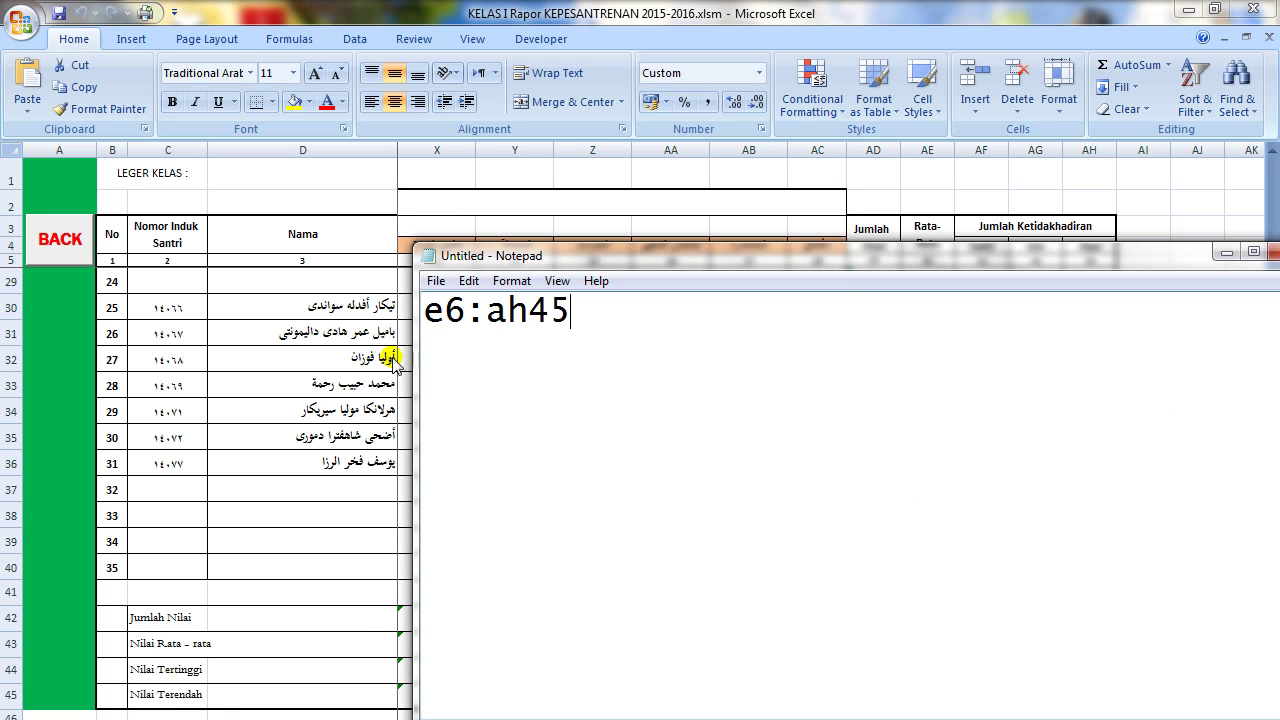
key(alt+Tab)
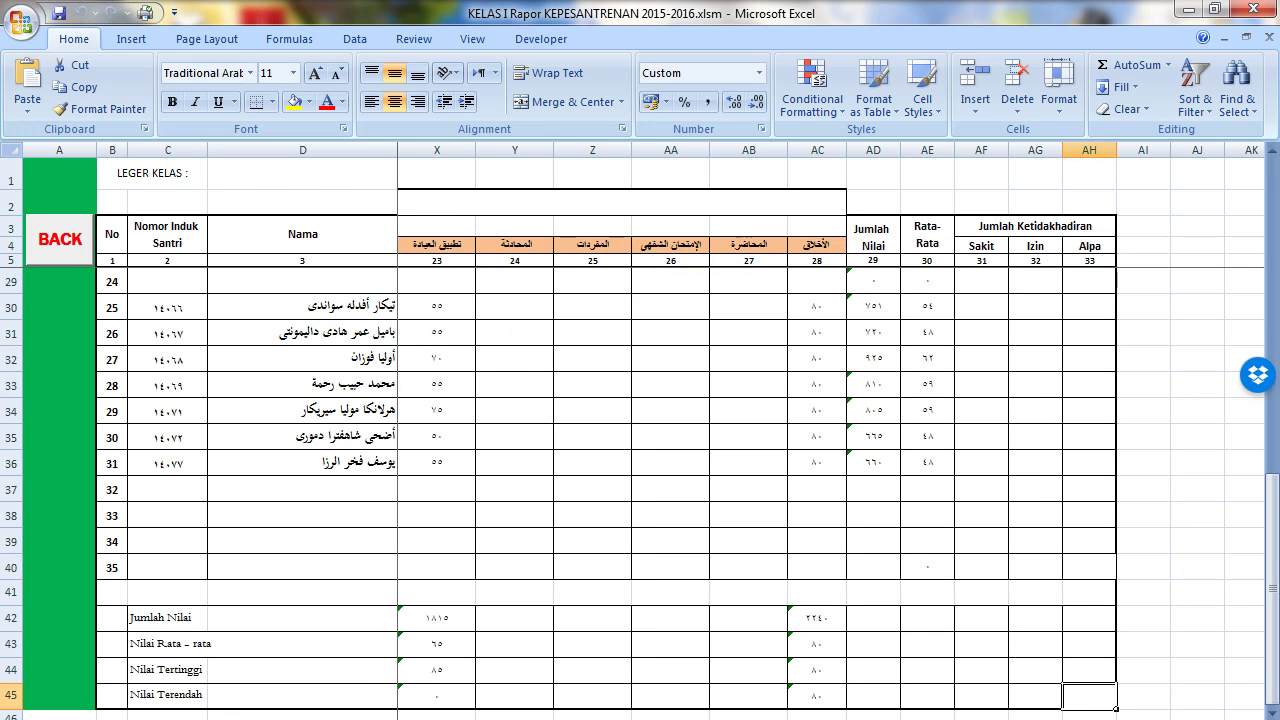
key(Home)
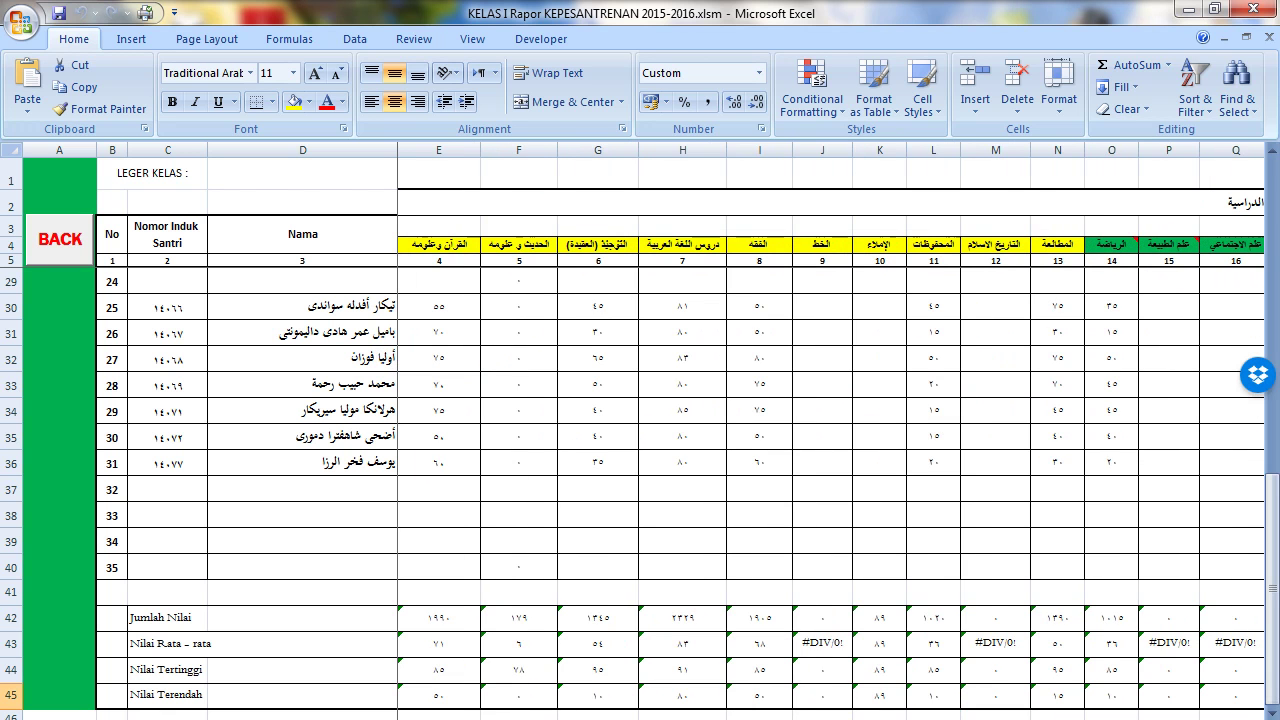
Step: Select E6:AH45 and apply the custom number format 0 through Format Cells
drag(700, 716, 740, 716)
mouse_move(1097, 695)
mouse_down()
mouse_move(437, 643)
mouse_move(420, 657)
mouse_move(443, 229)
mouse_move(443, 287)
mouse_up()
right_click(444, 288)
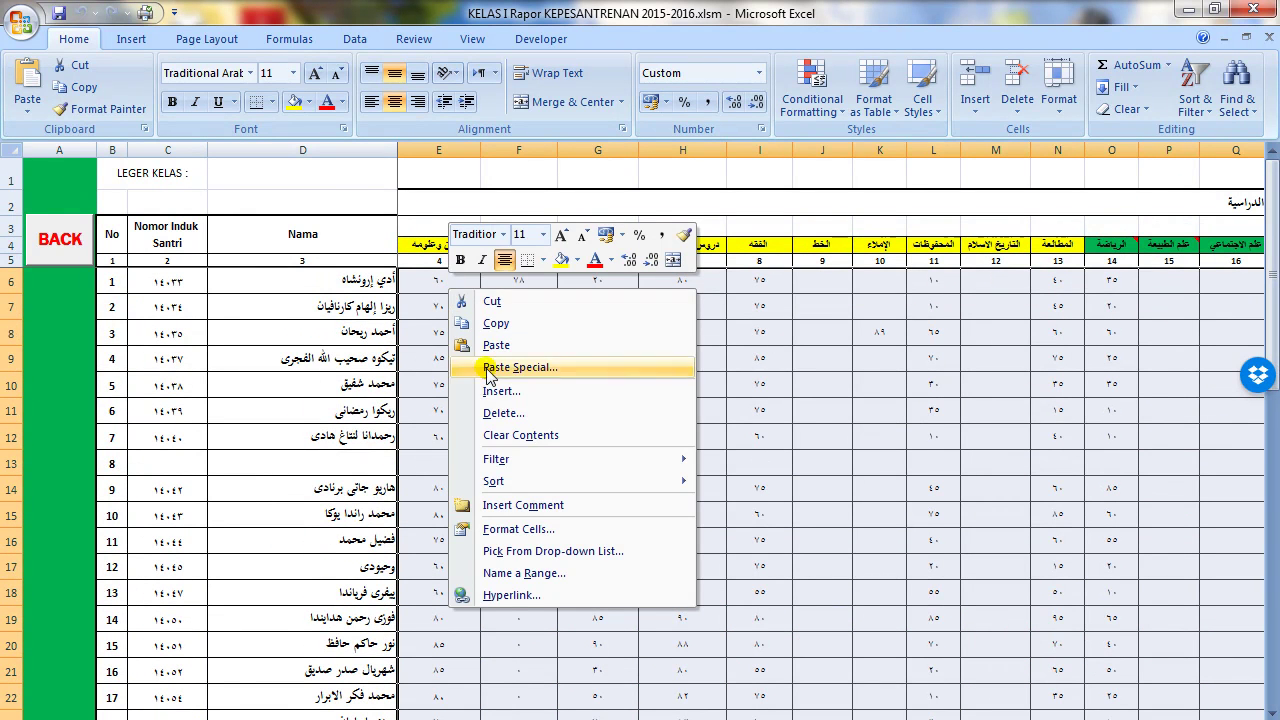
click(493, 530)
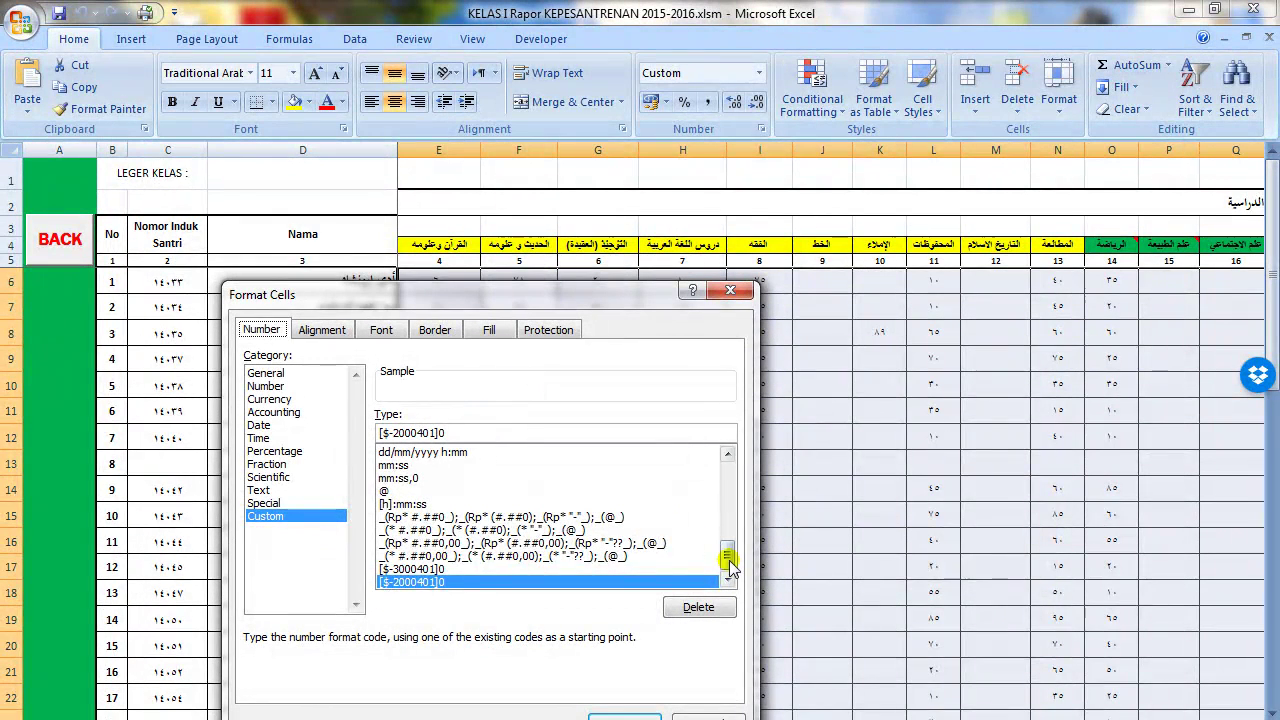
drag(727, 554, 727, 460)
click(420, 465)
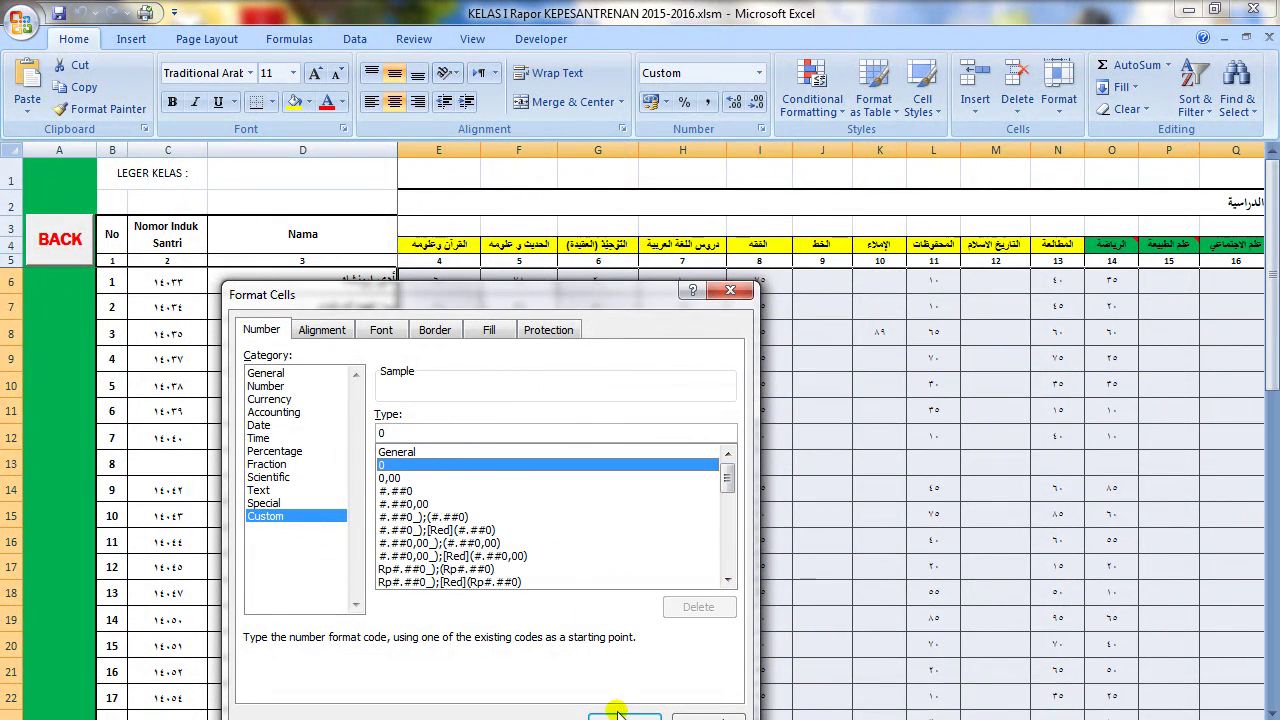
click(619, 712)
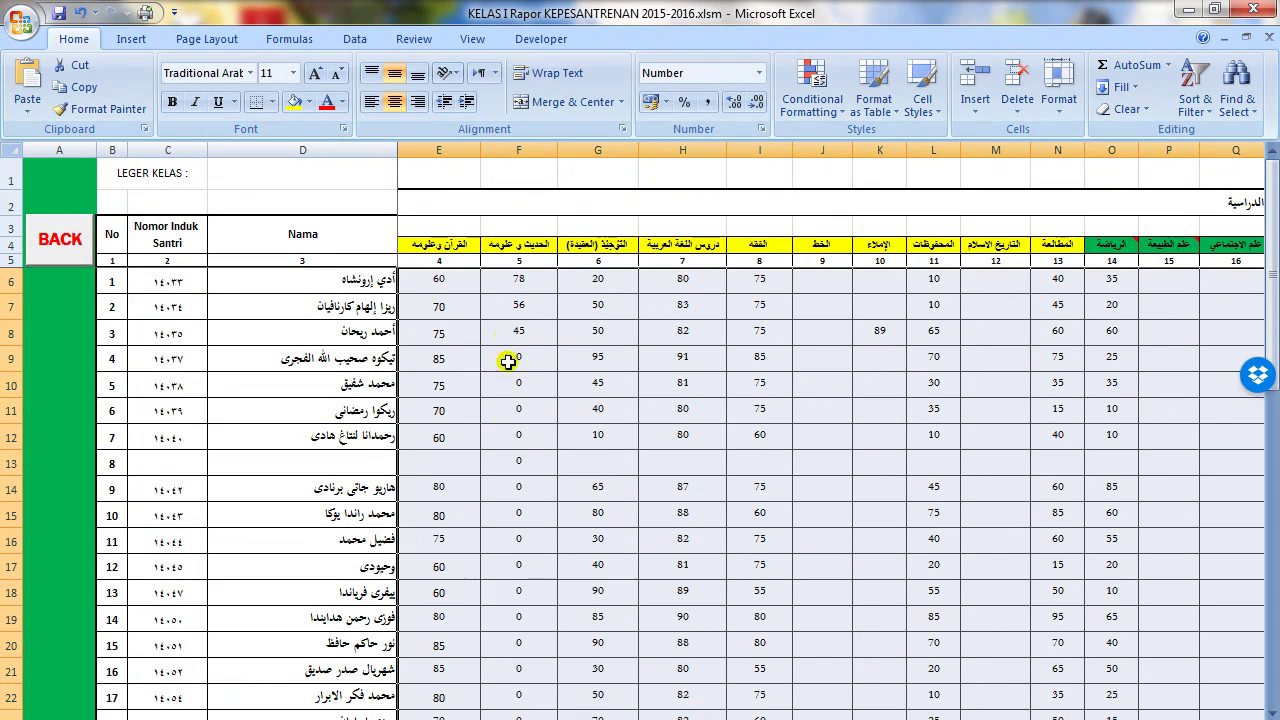
Step: Open Module1 in the VBA editor and declare a new FormatArab procedure
click(540, 39)
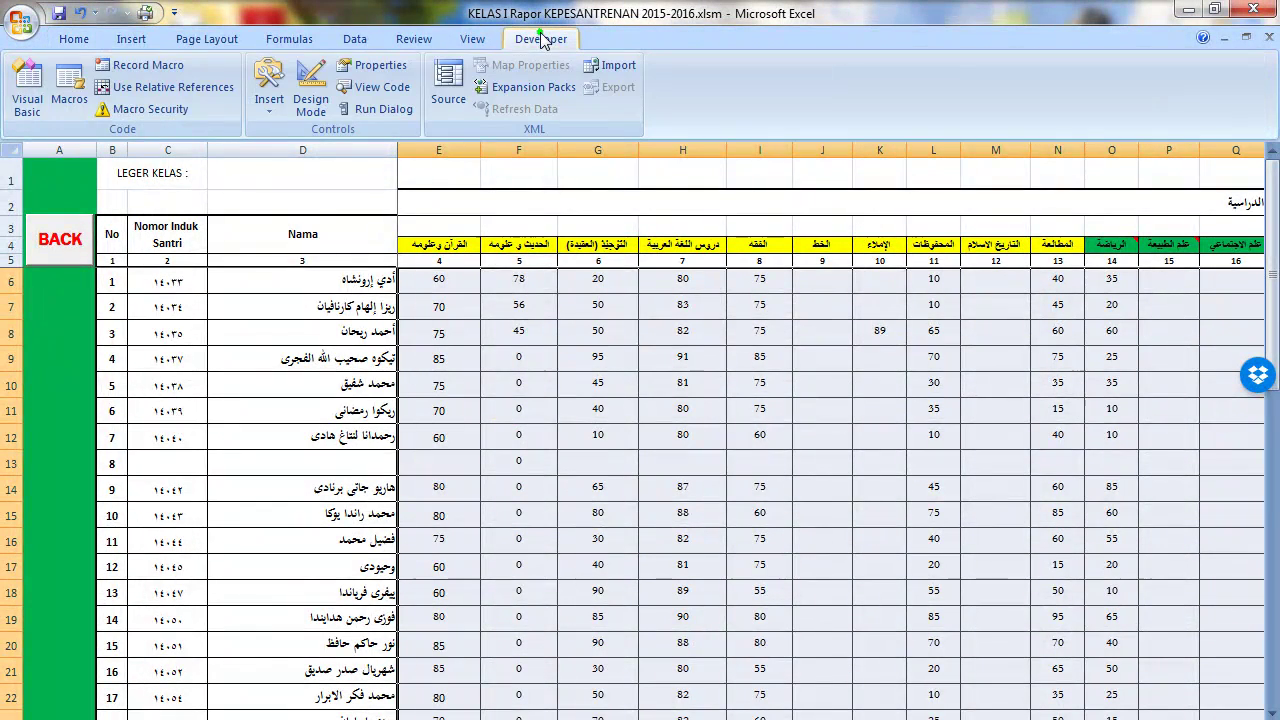
click(28, 88)
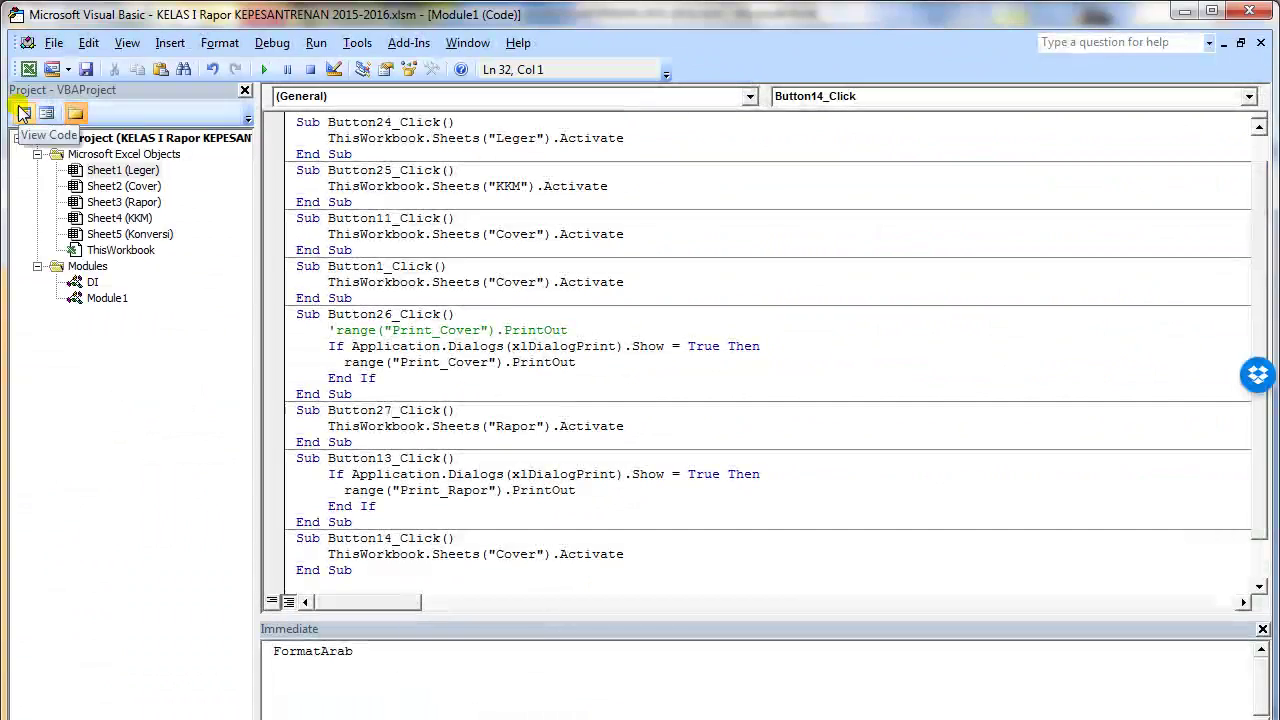
click(100, 297)
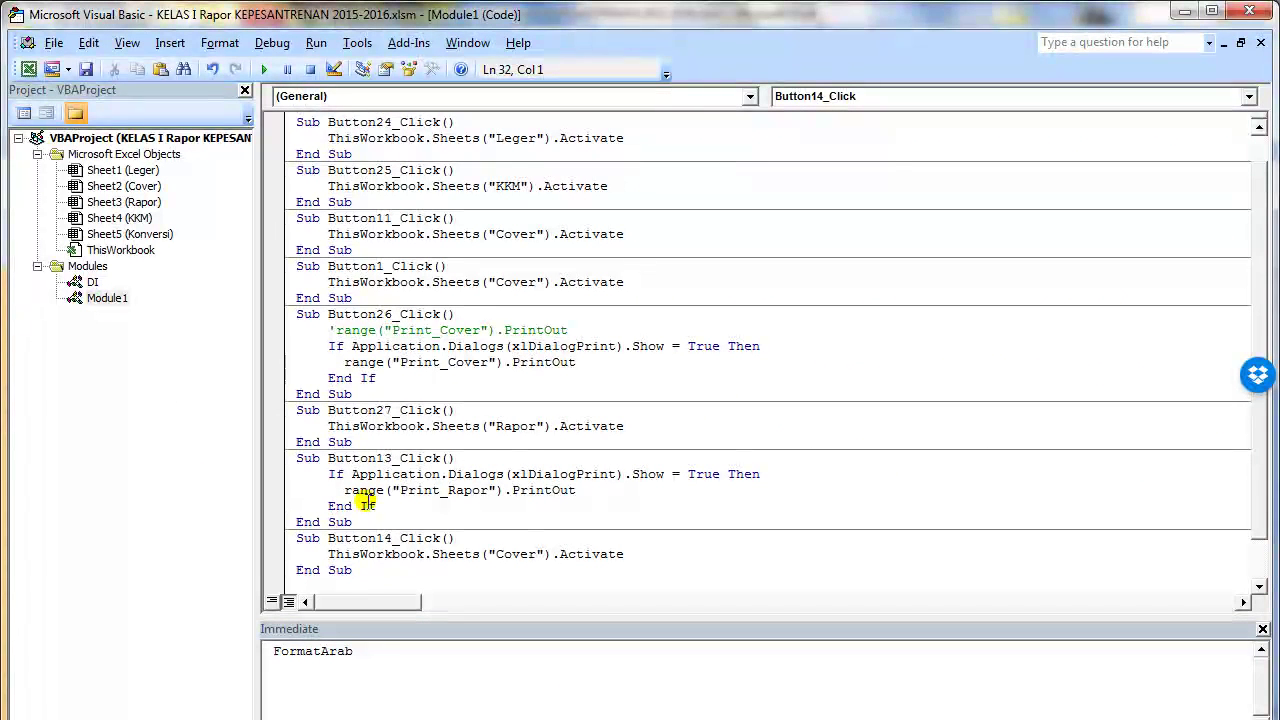
key(Return)
text(Sub FormatA)
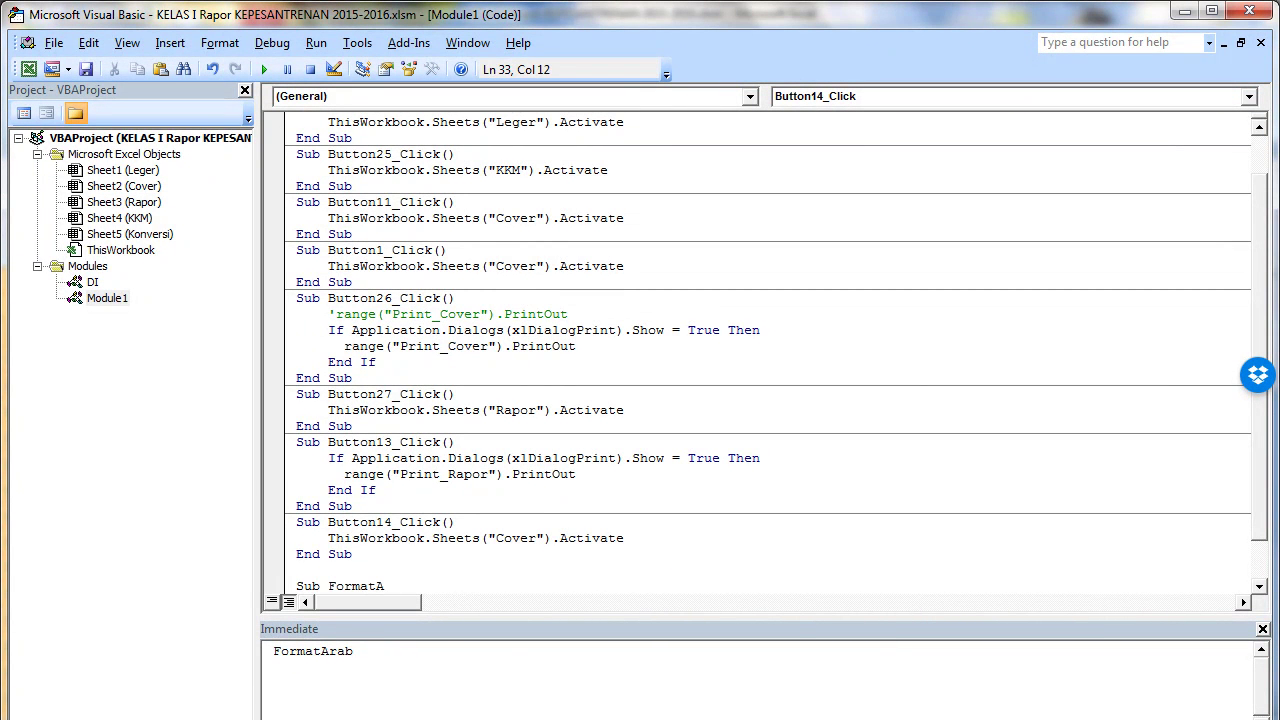
text(rab()
key(Return)
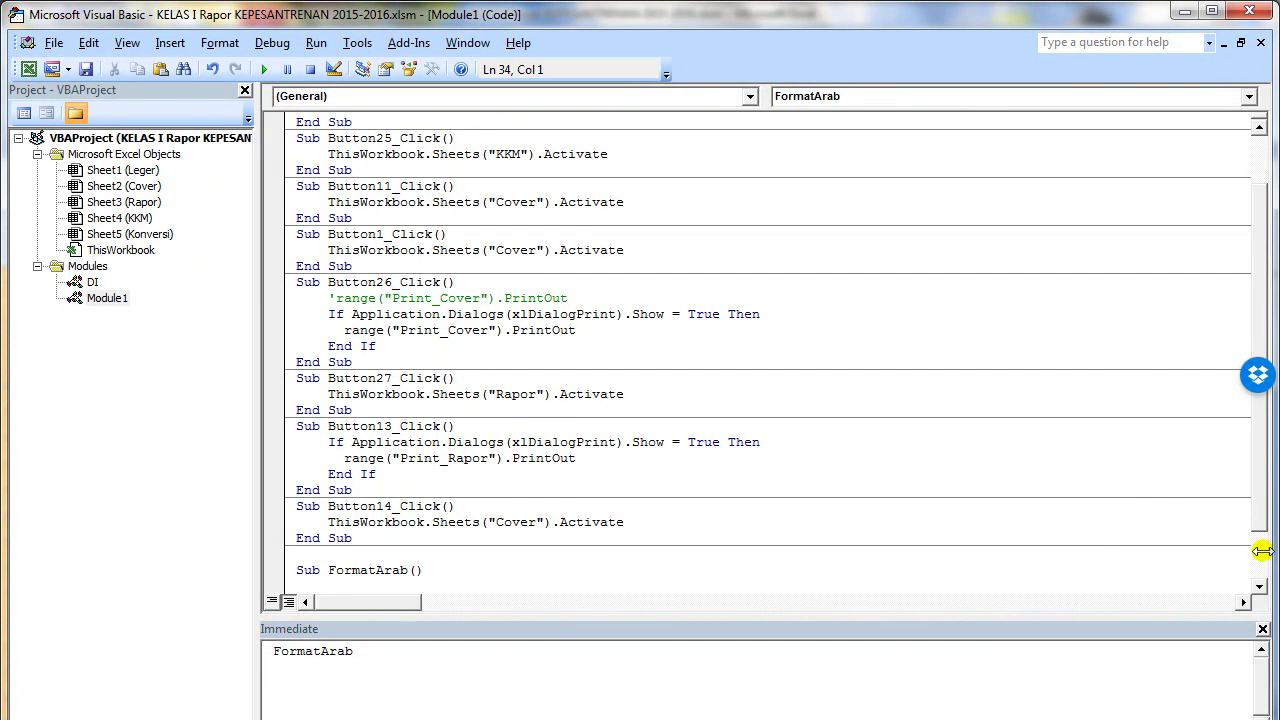
Step: Write range("e6:ah45").NumberFormat = in FormatArab, using the range noted in Notepad
scroll(700, 530, down, 2)
text(range)
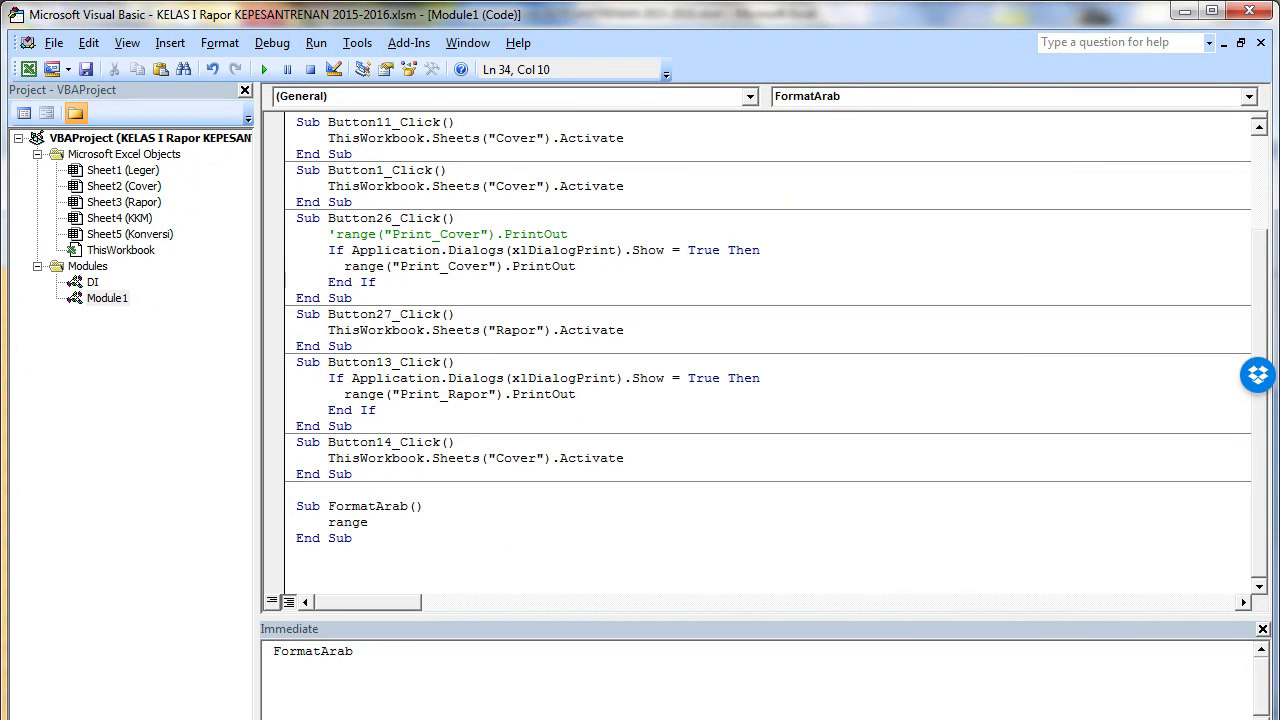
text(()
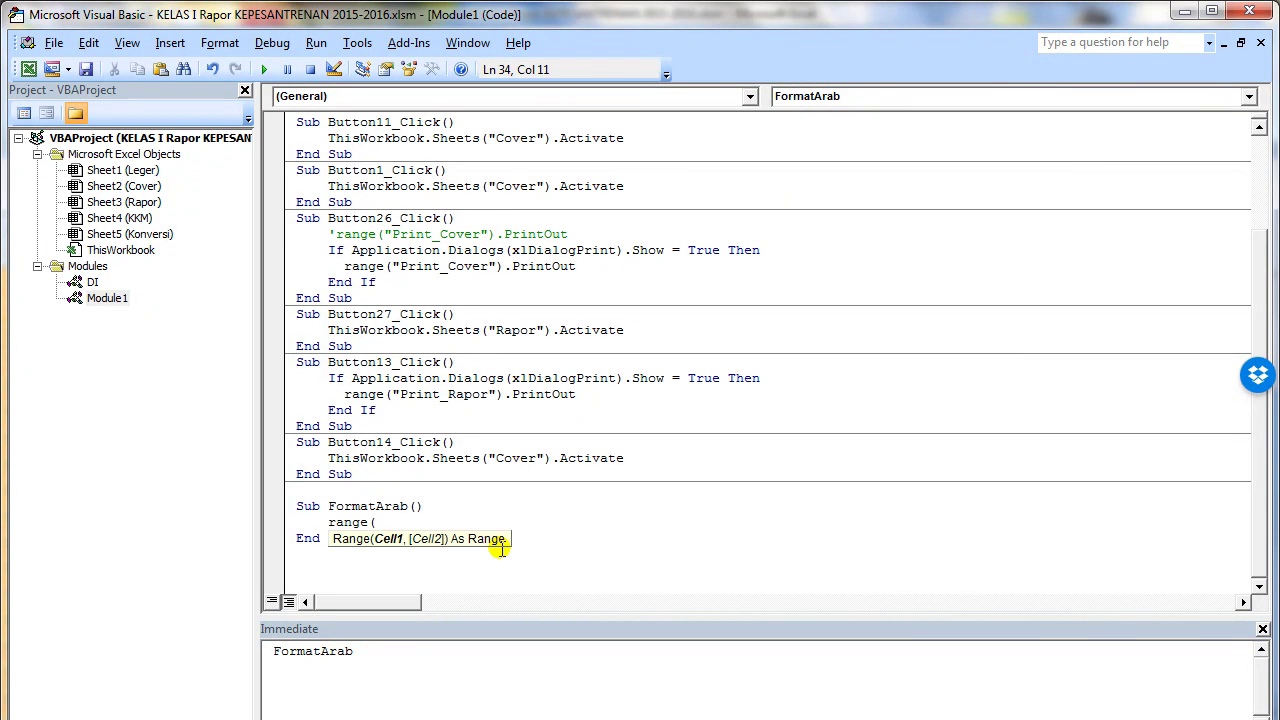
text(")
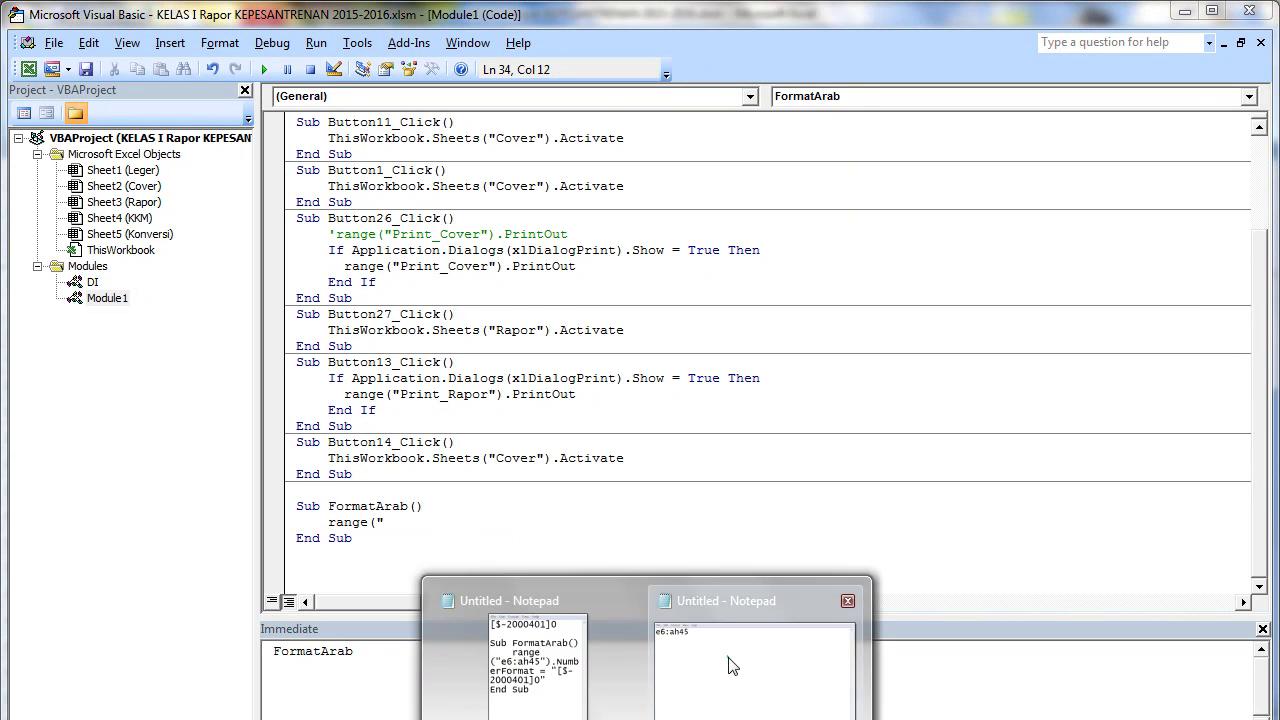
click(729, 663)
double_click(510, 310)
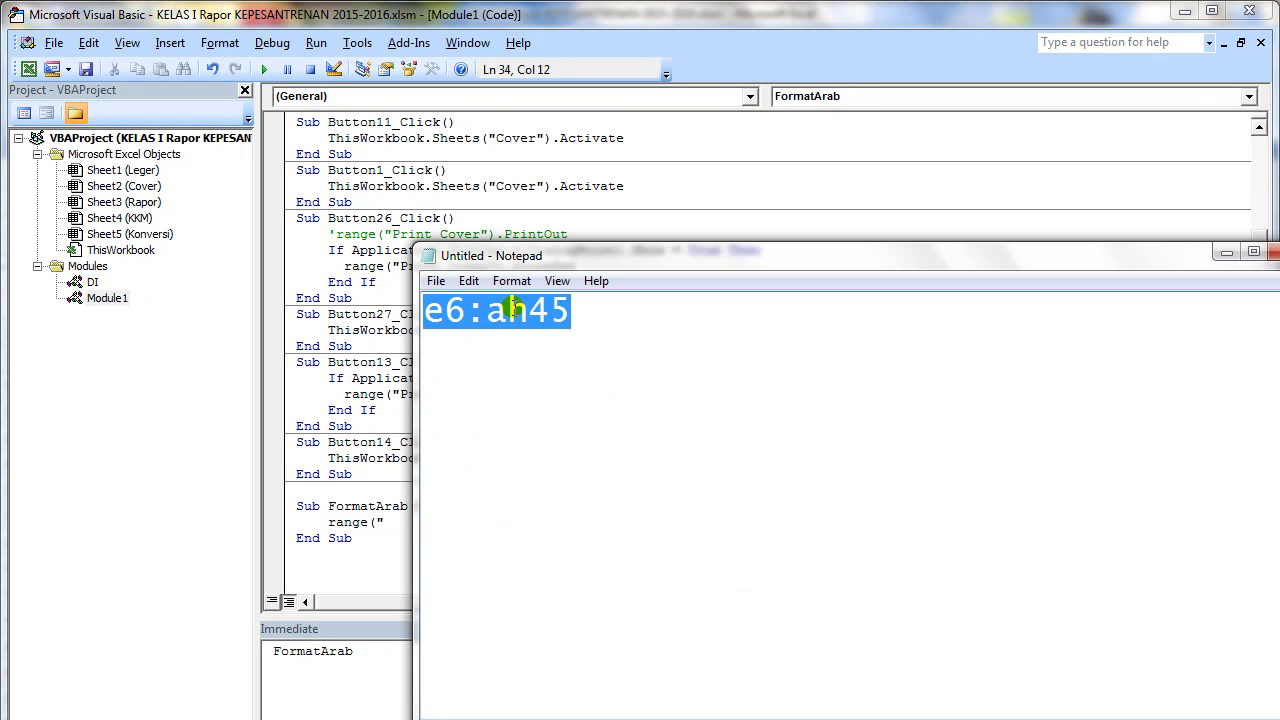
click(364, 476)
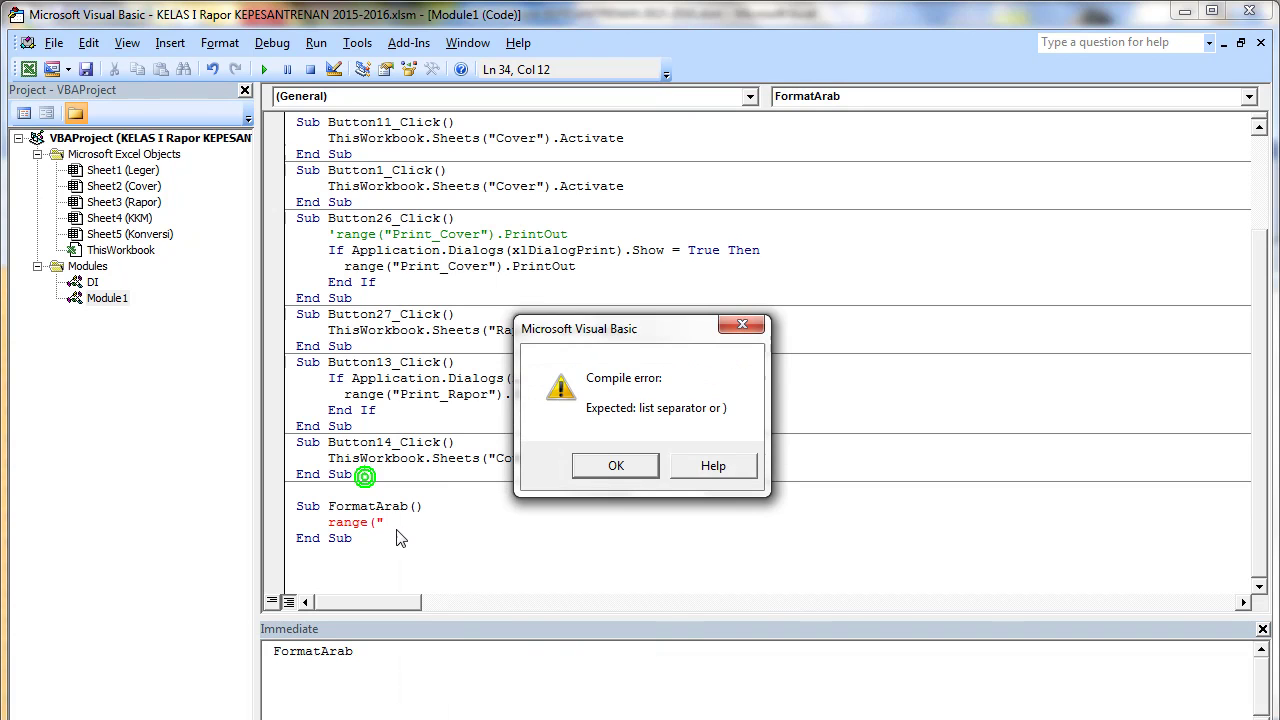
click(607, 476)
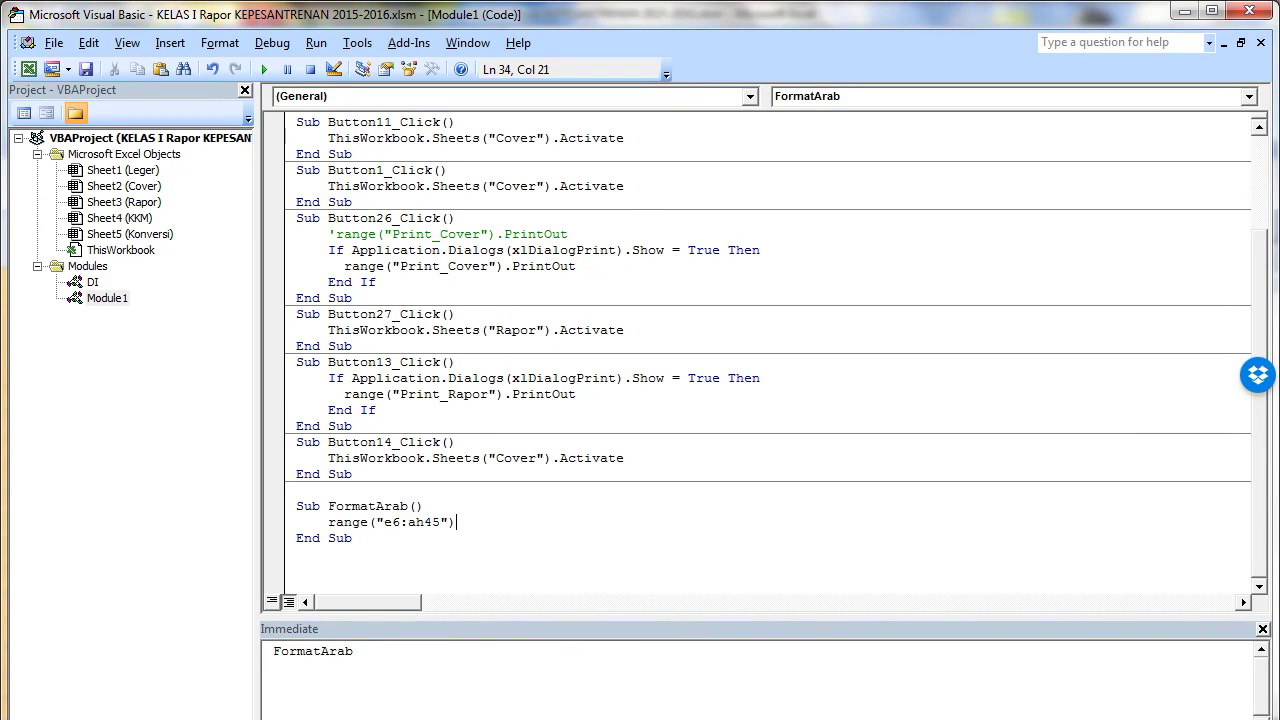
text(.Num)
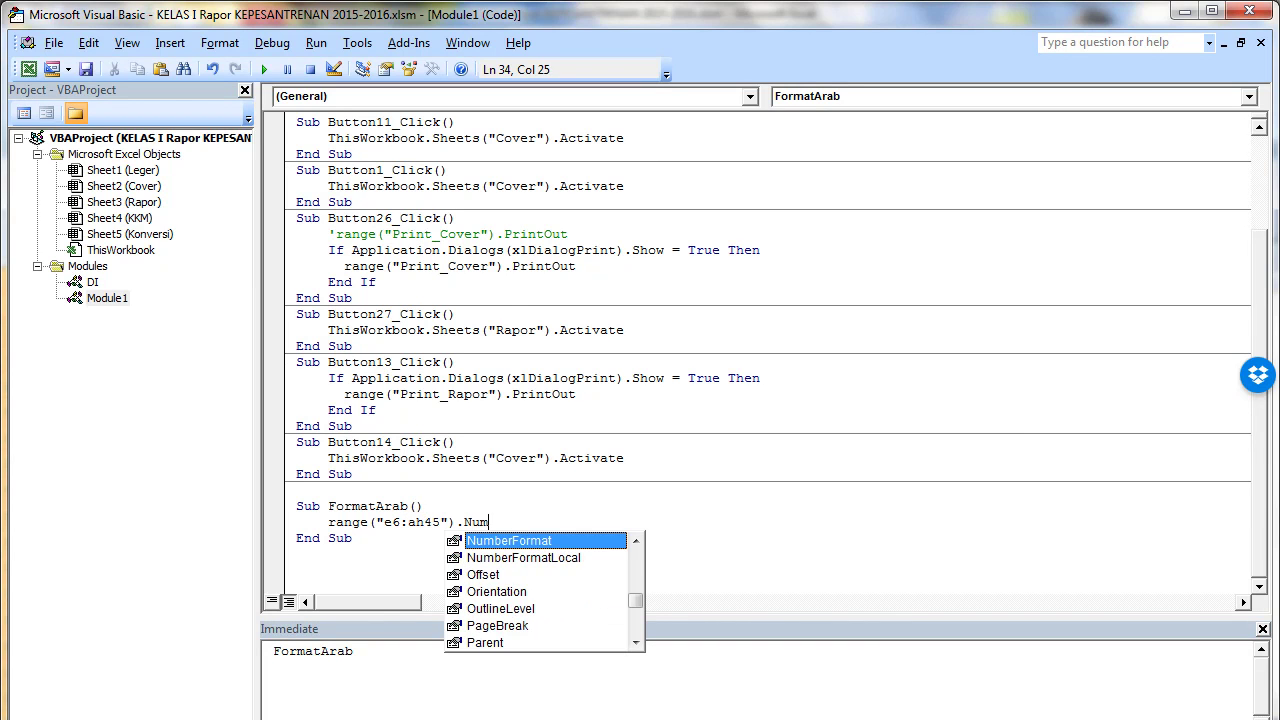
key(Tab)
text(=)
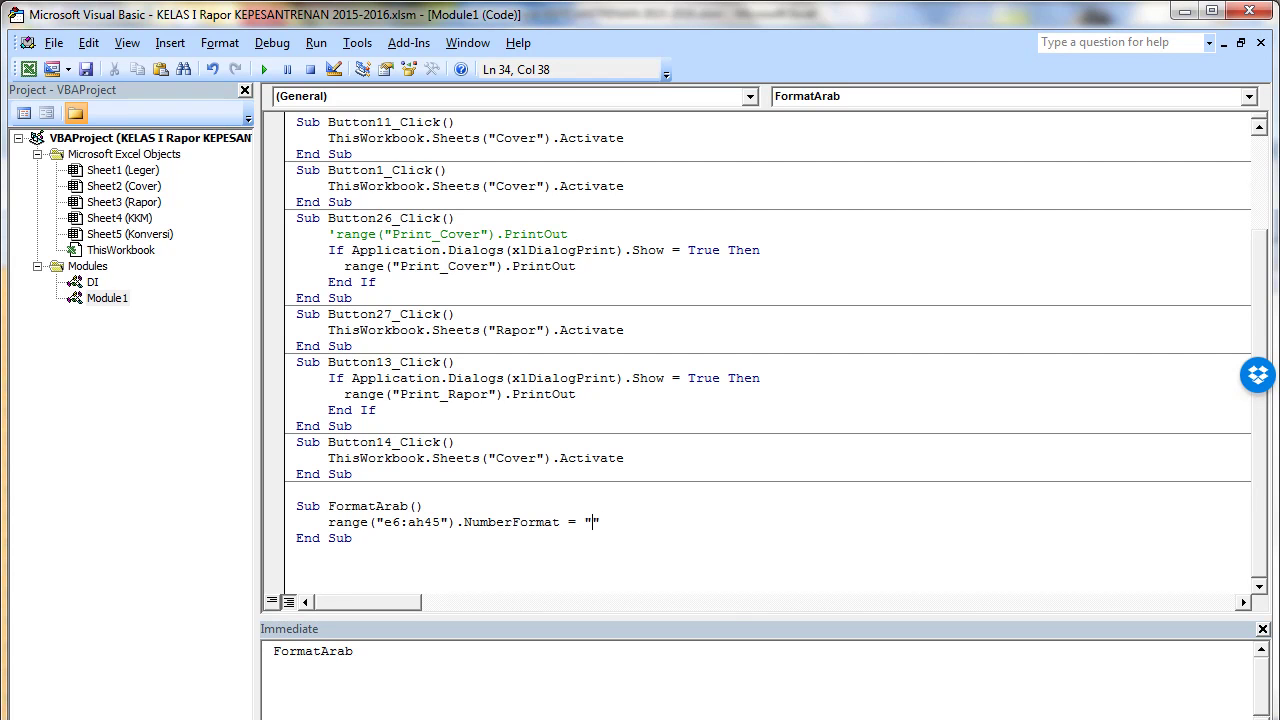
Step: In Excel, inspect the score cells' current number format in Format Cells without changing it
key(alt+Tab)
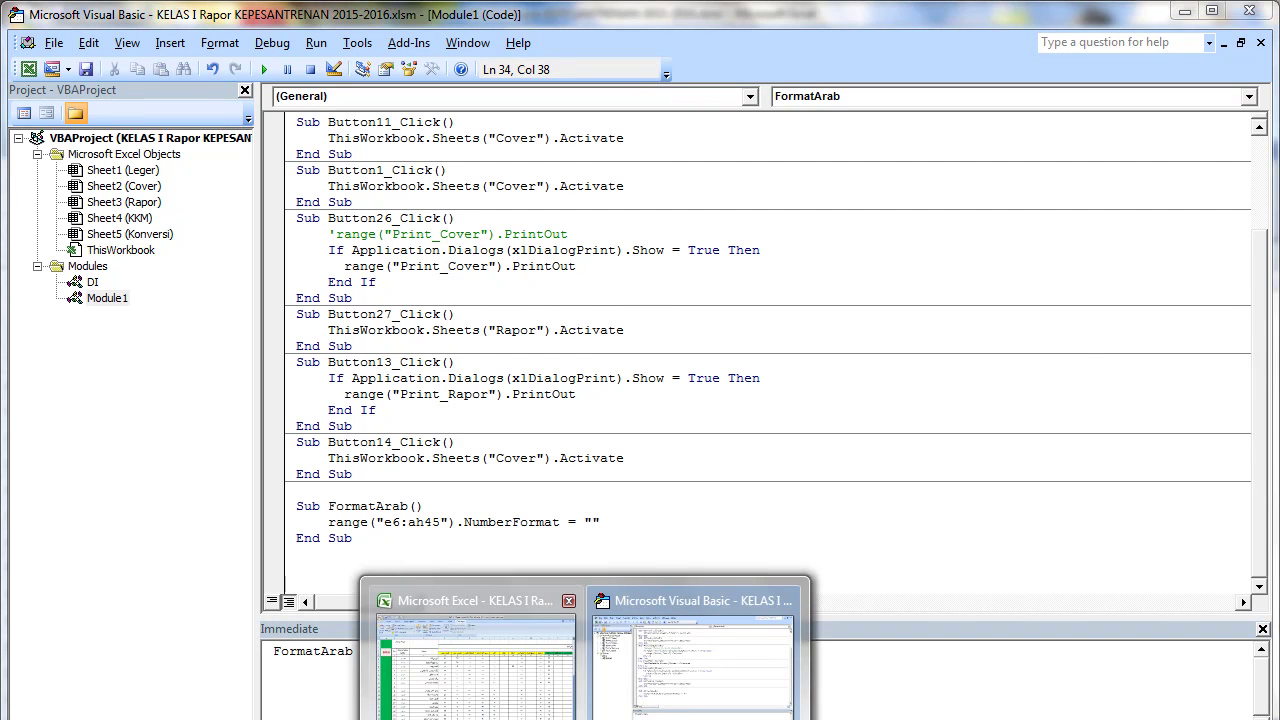
scroll(830, 440, right, 6)
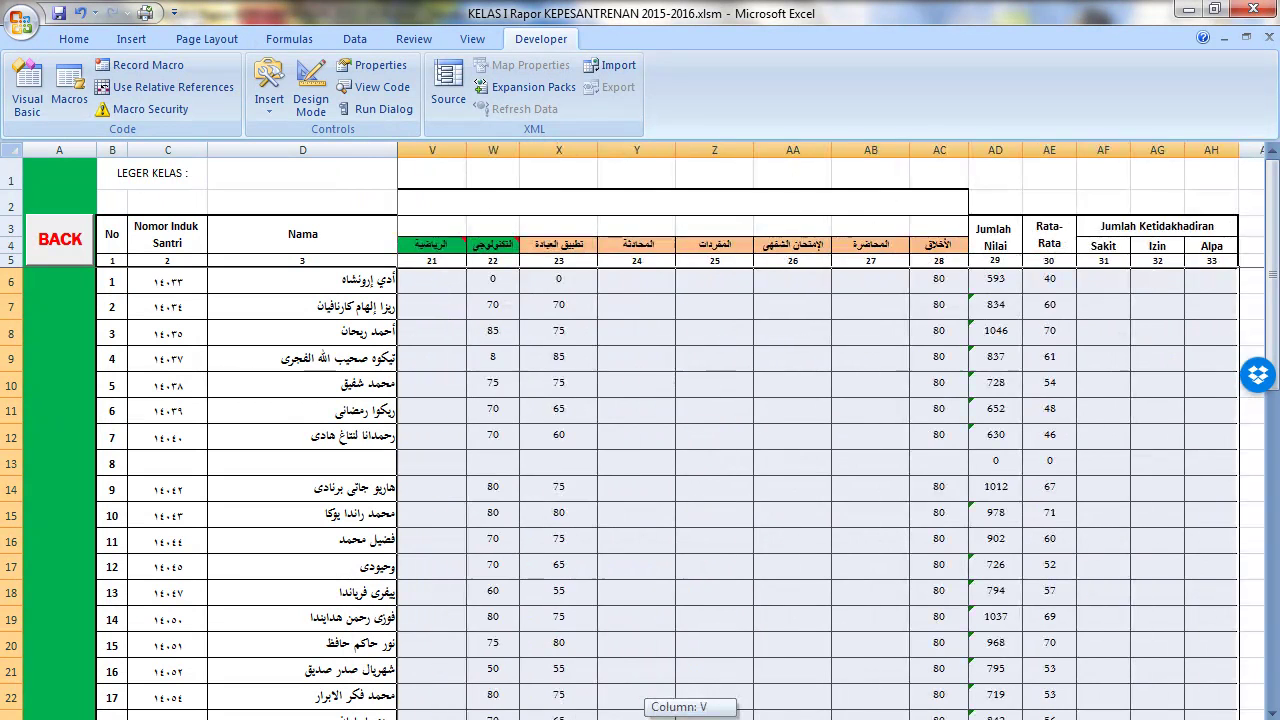
scroll(830, 440, left, 6)
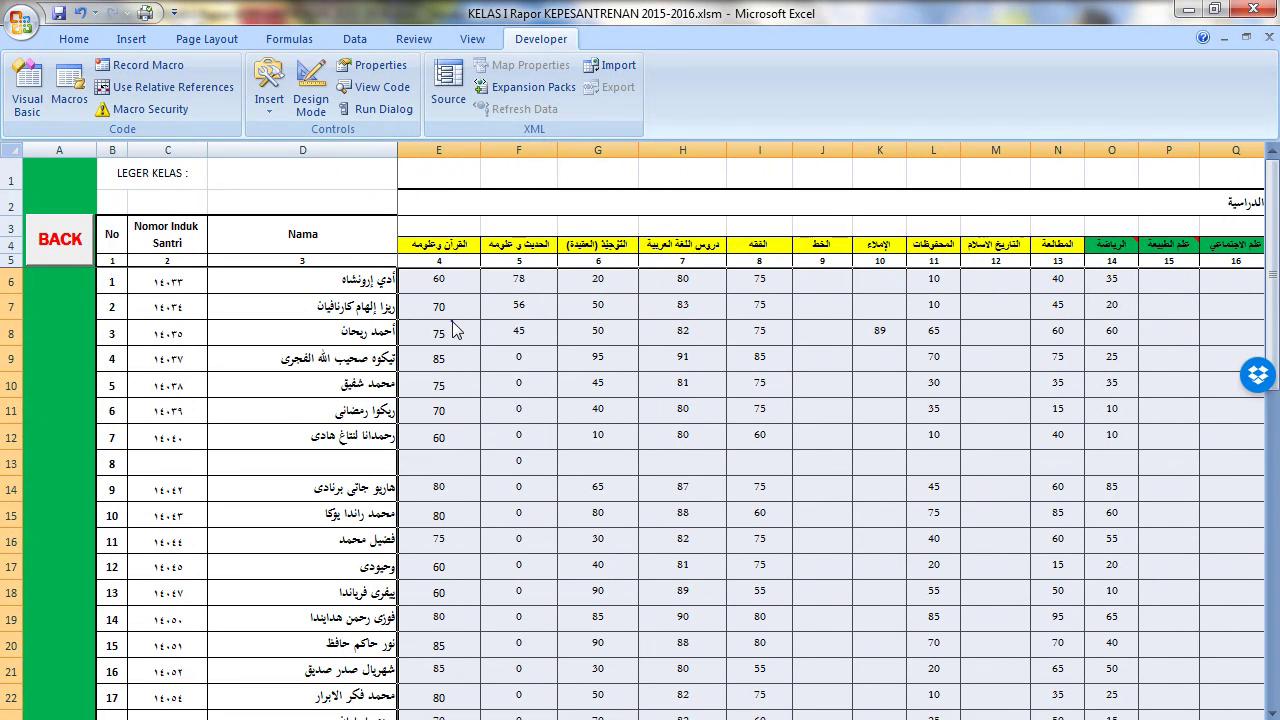
right_click(456, 323)
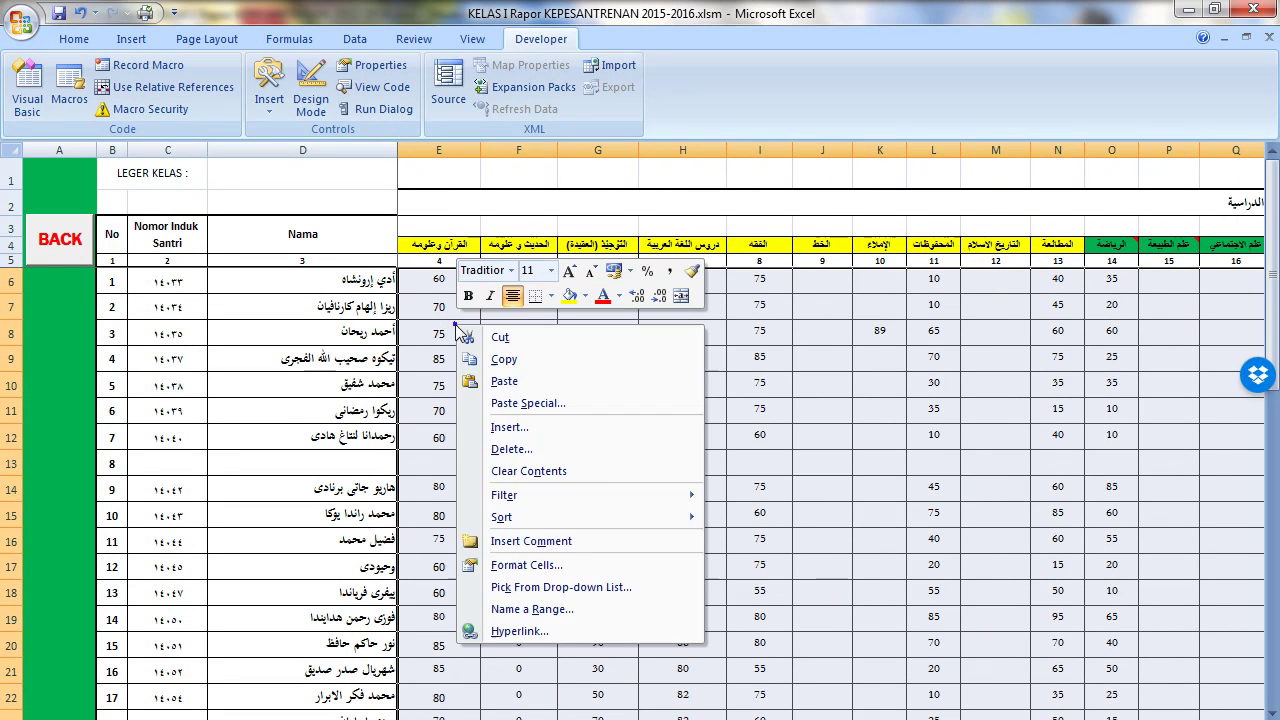
click(517, 563)
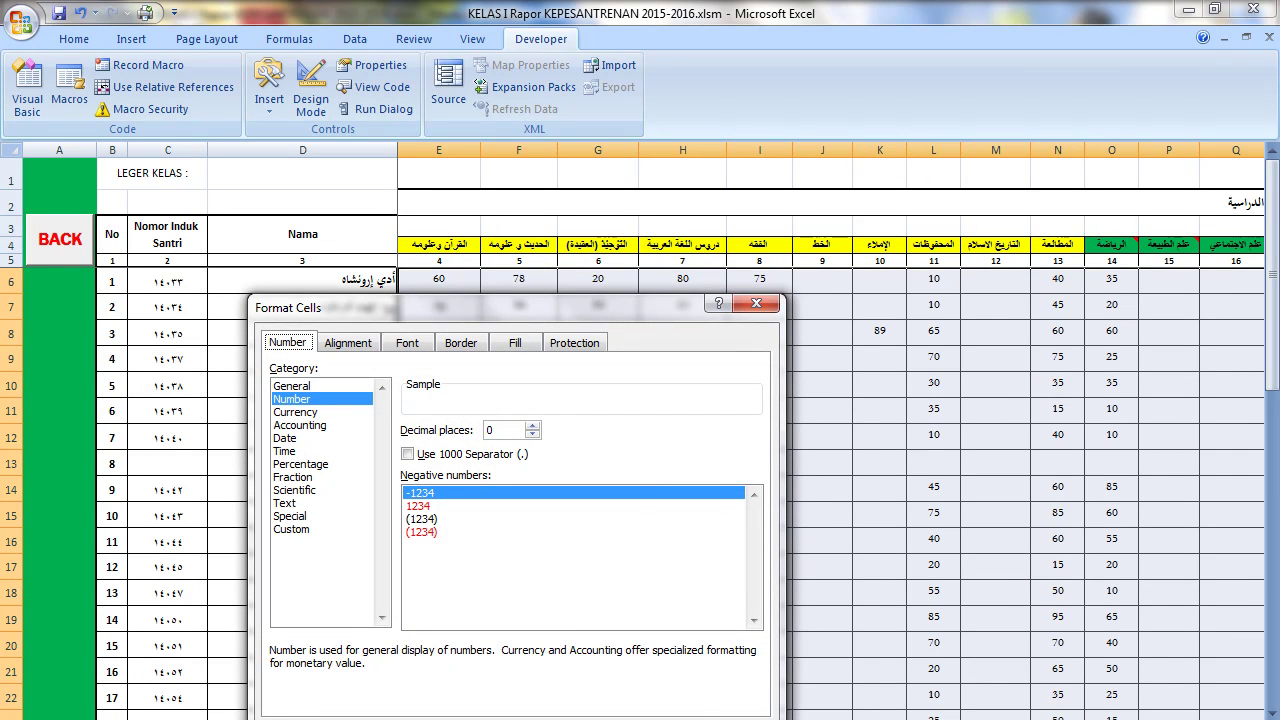
key(Return)
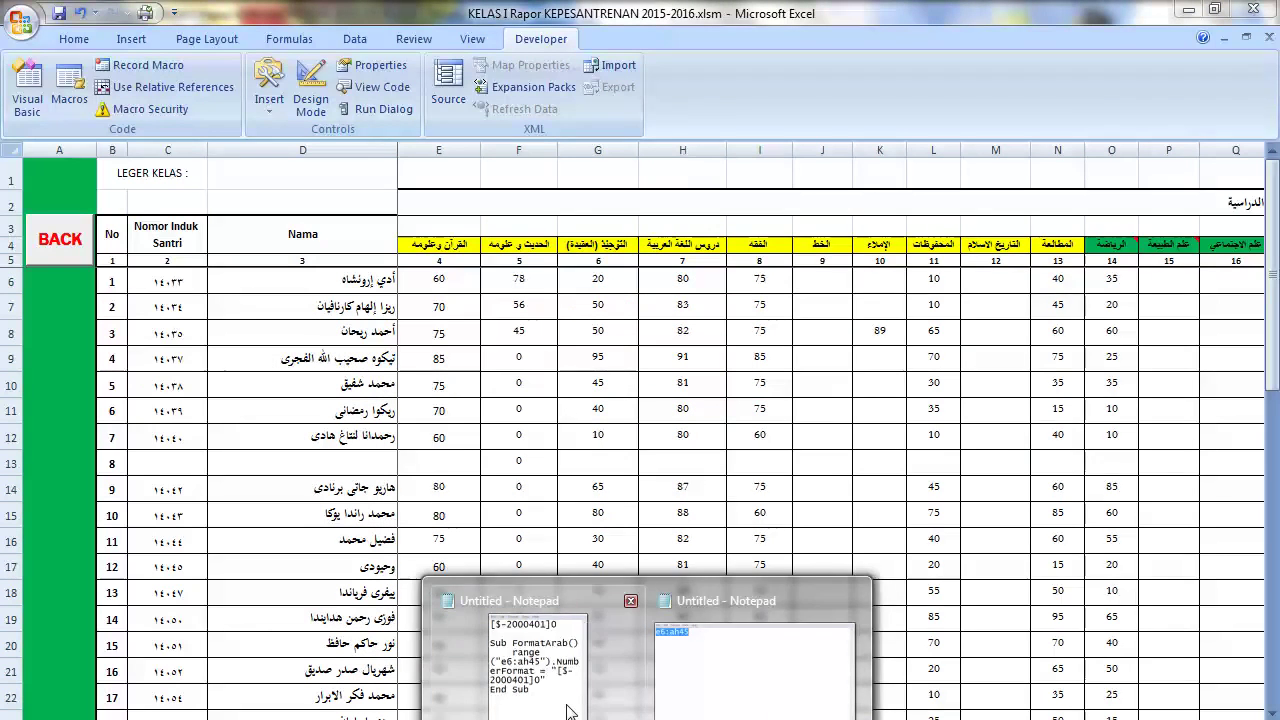
Step: Copy the format code [$-2000401]0 from the Notepad notes and return to the VBA editor
click(510, 620)
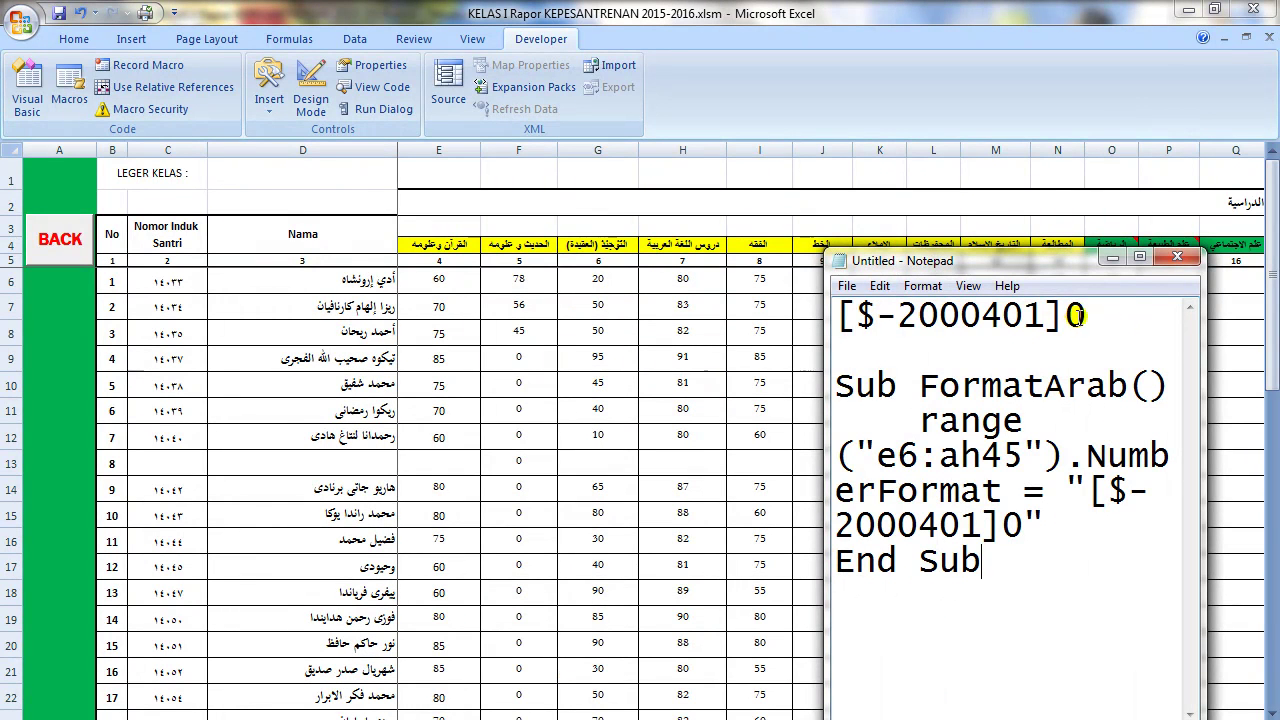
drag(1077, 316, 820, 314)
key(ctrl+c)
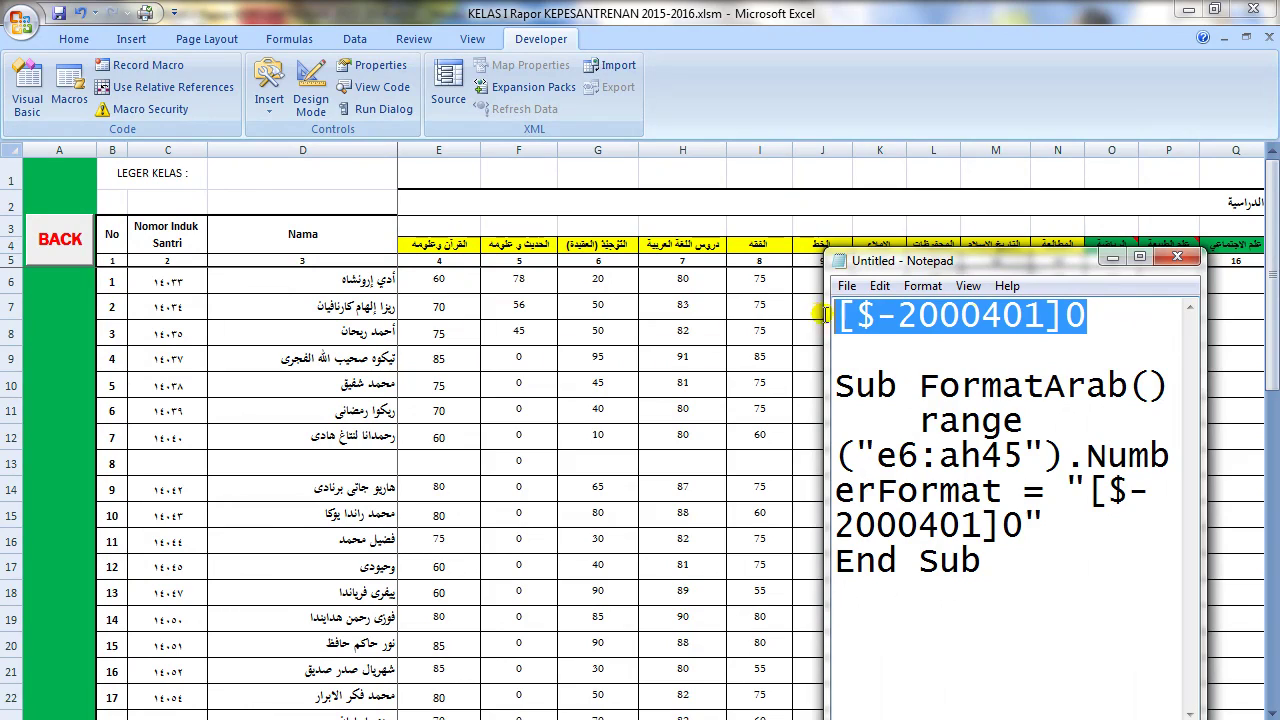
click(1112, 258)
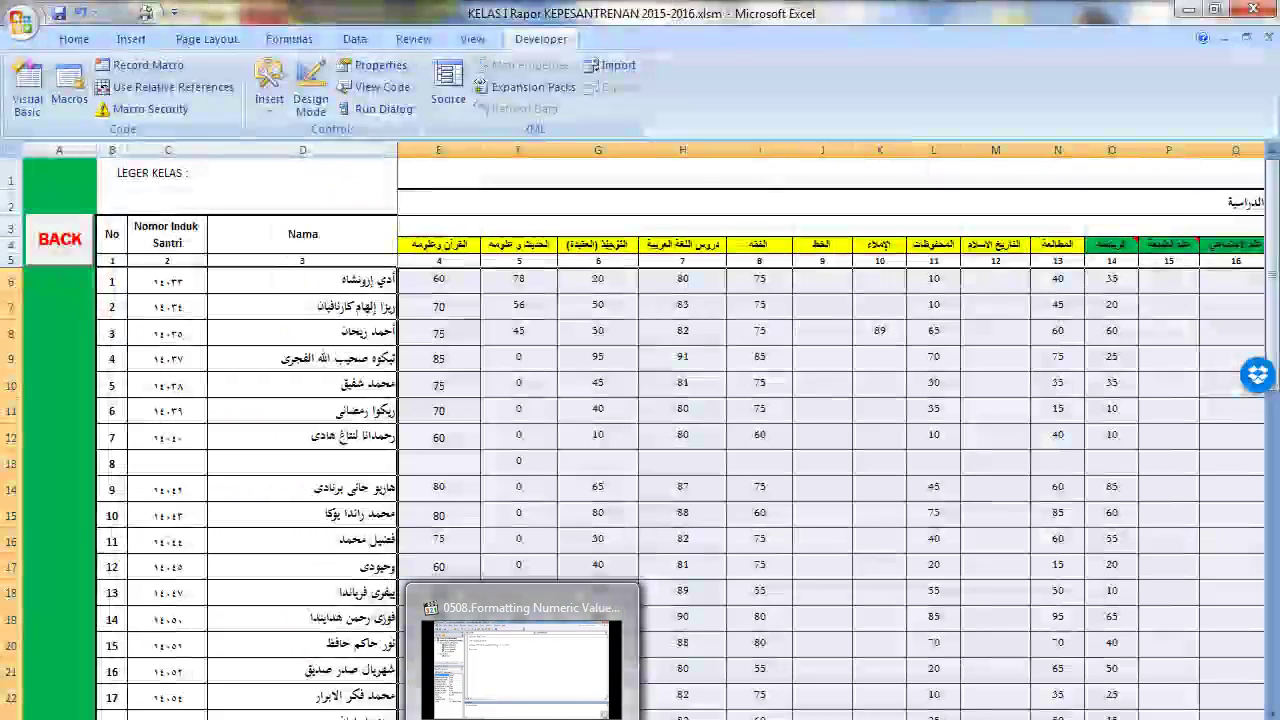
click(692, 660)
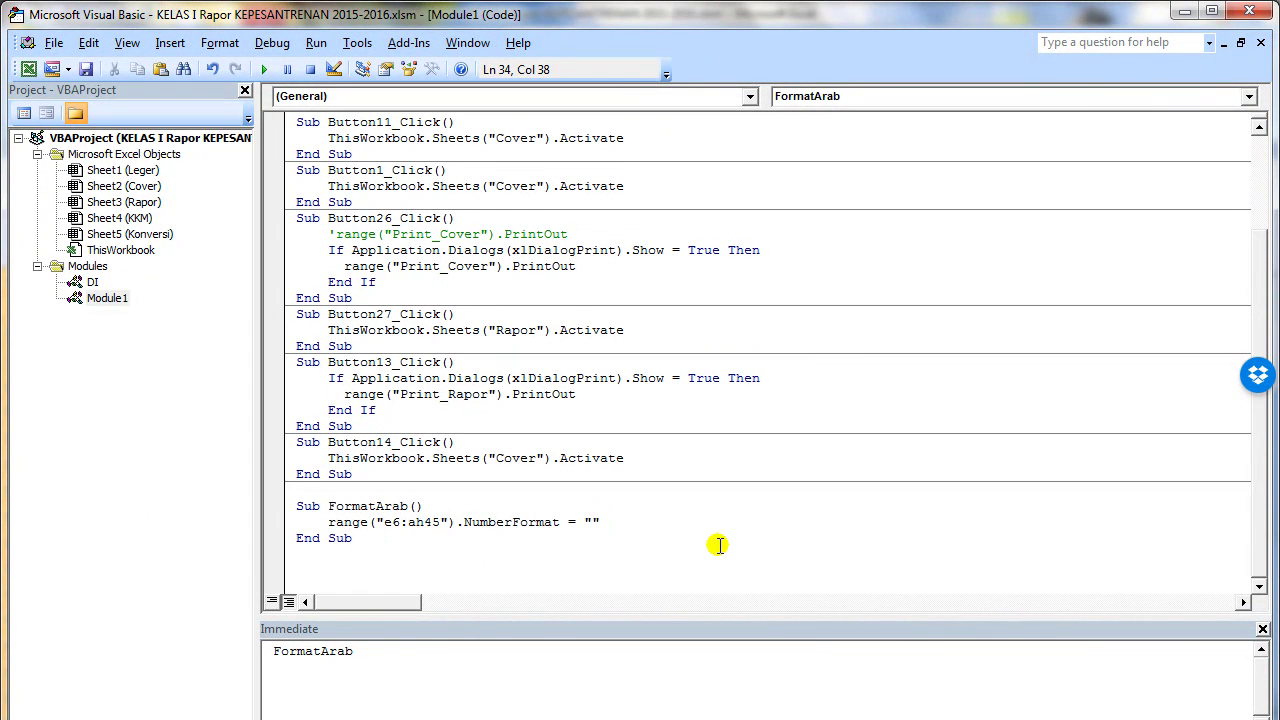
Step: Paste [$-2000401]0 into the NumberFormat quotes, deleting a briefly typed comment afterward
key(ctrl+v)
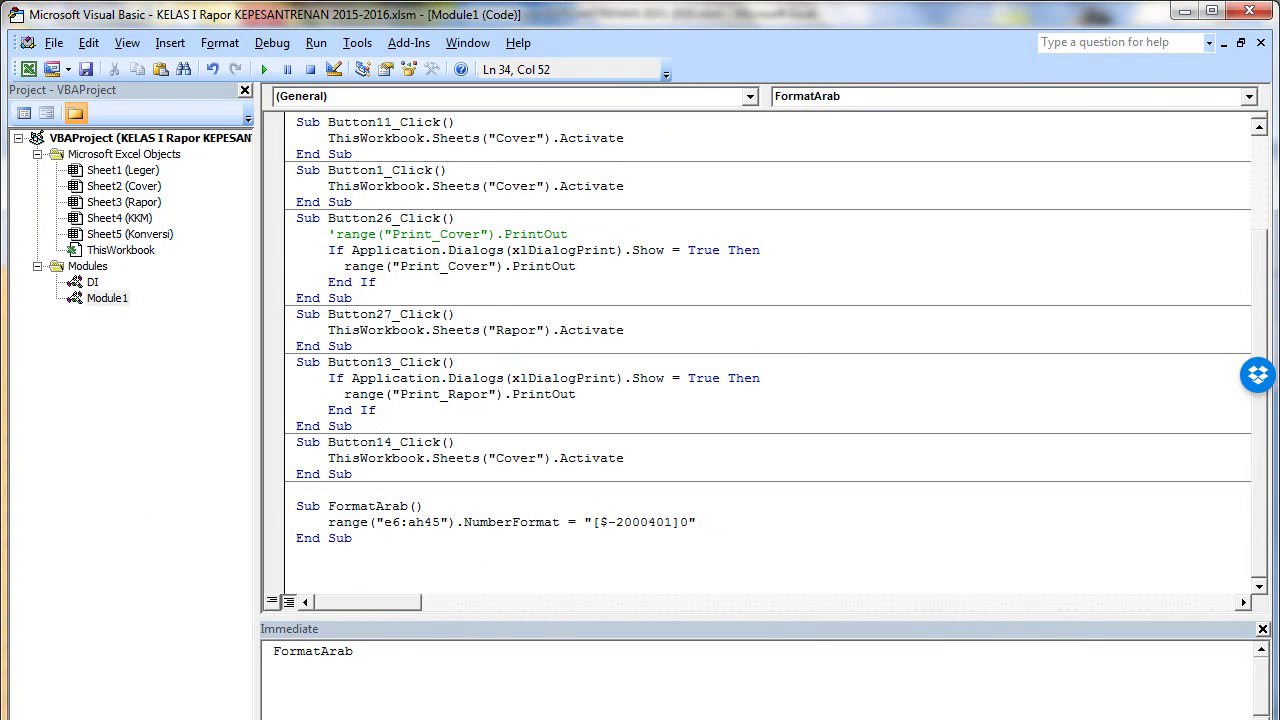
text(code for arabic number)
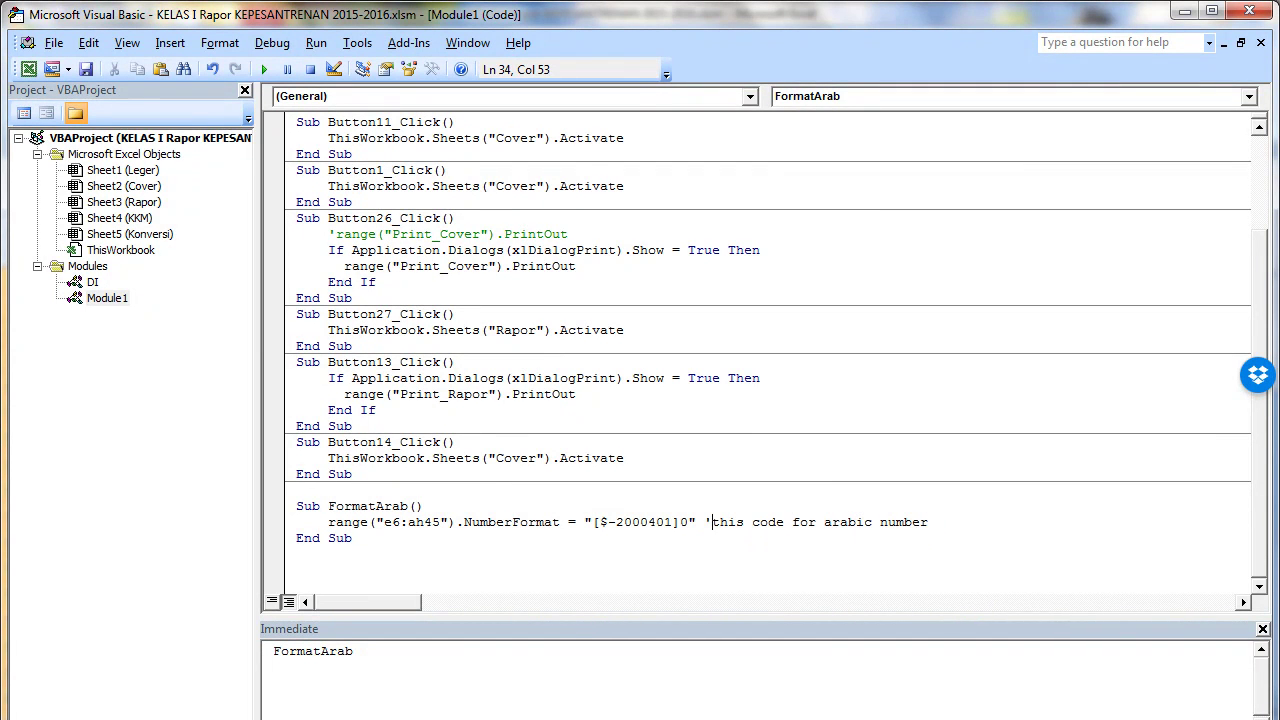
drag(705, 522, 930, 522)
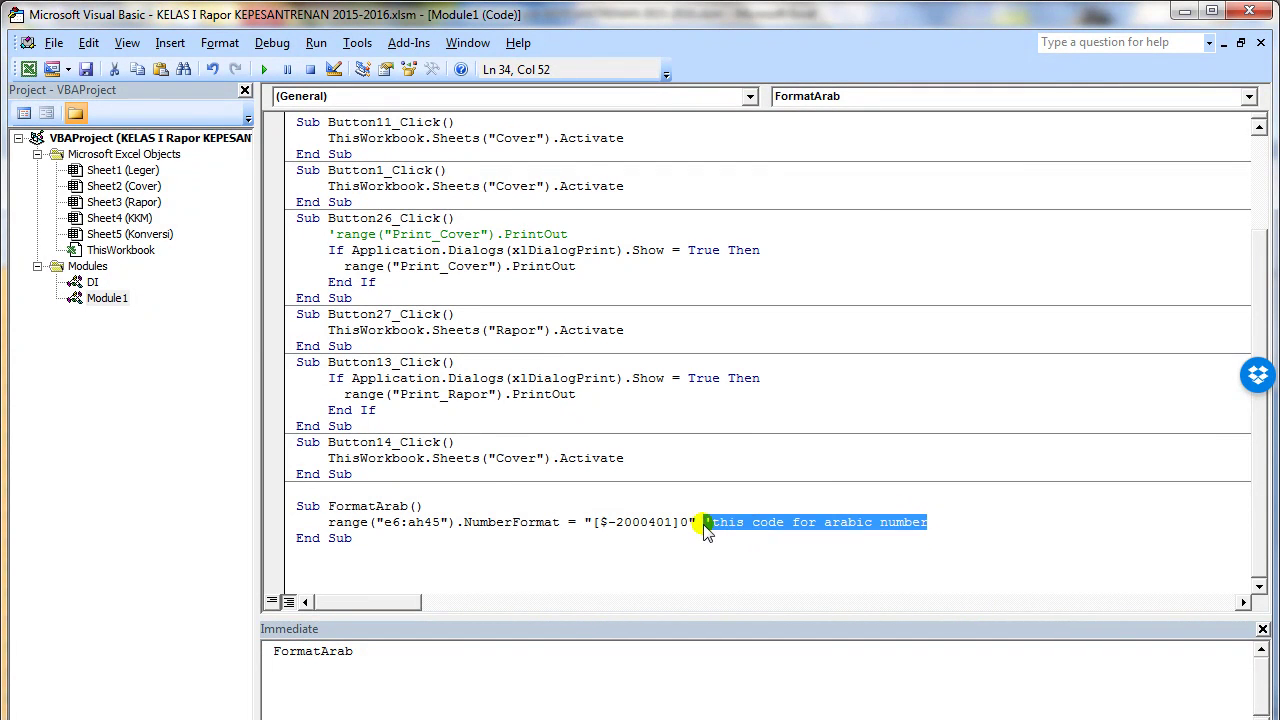
key(Delete)
key(BackSpace)
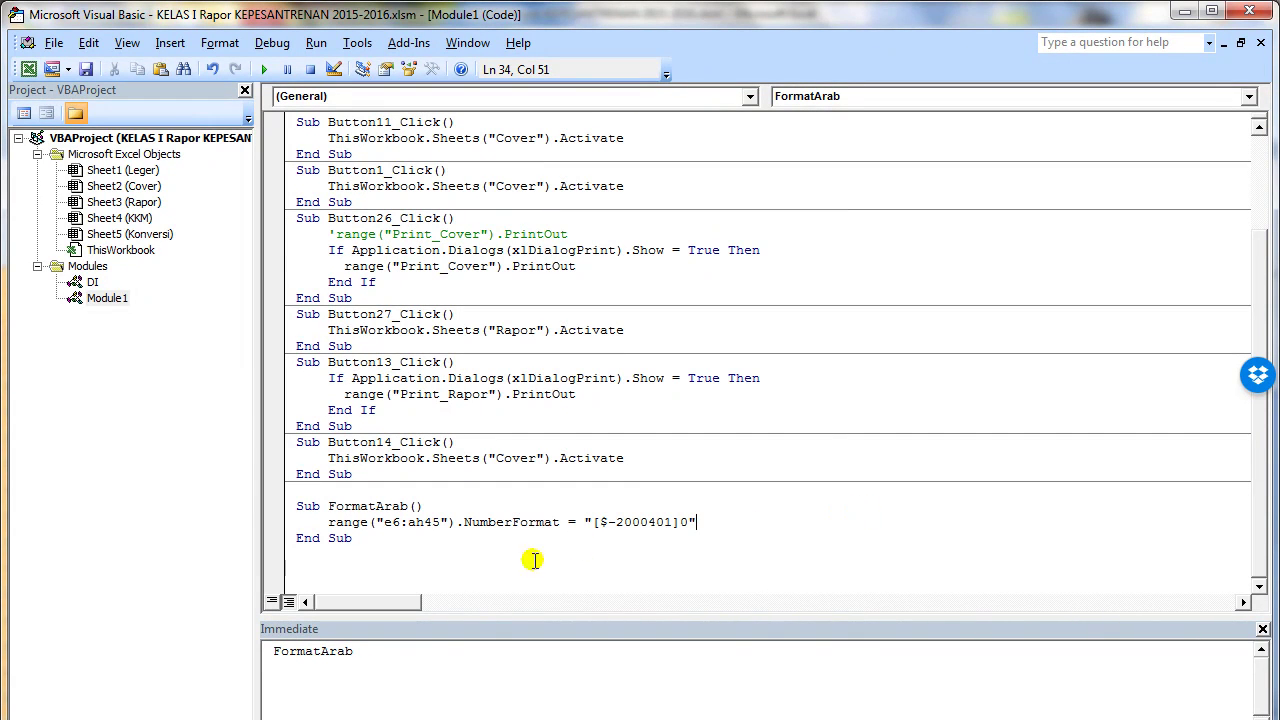
Step: Run FormatArab from the Immediate window and confirm E6 now has the [$-2000401]0 format
double_click(371, 505)
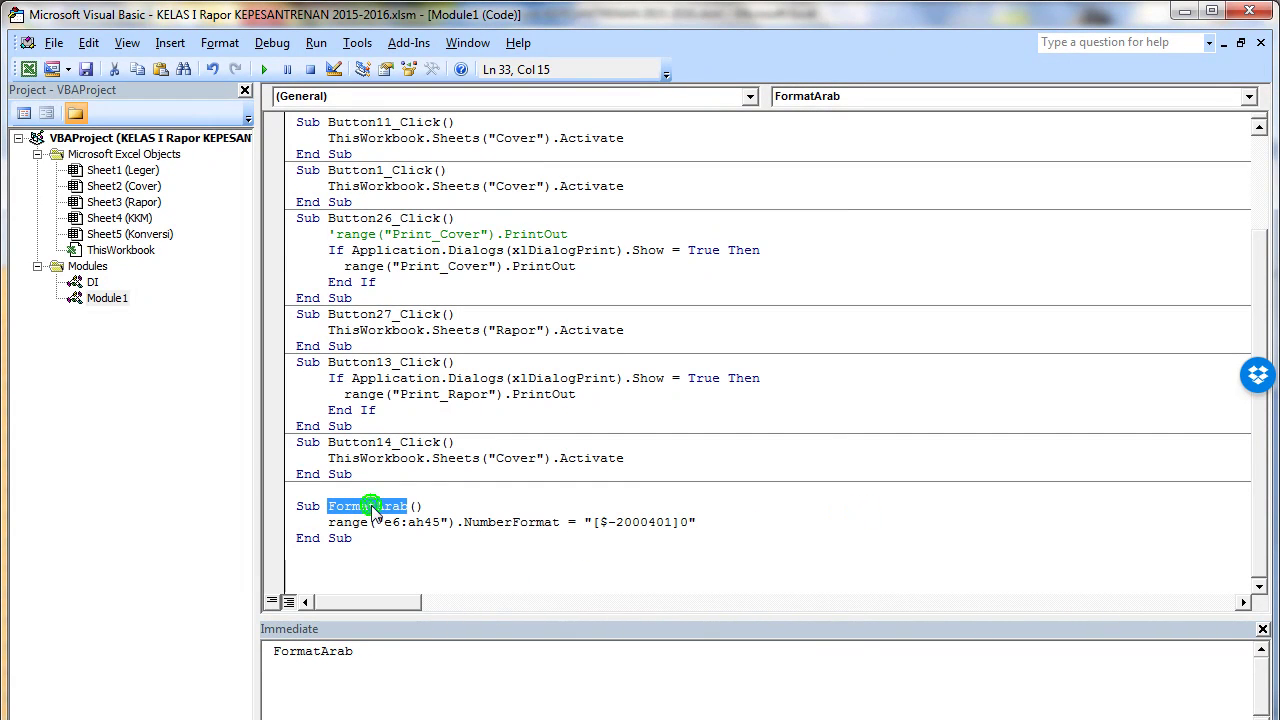
drag(378, 651, 262, 651)
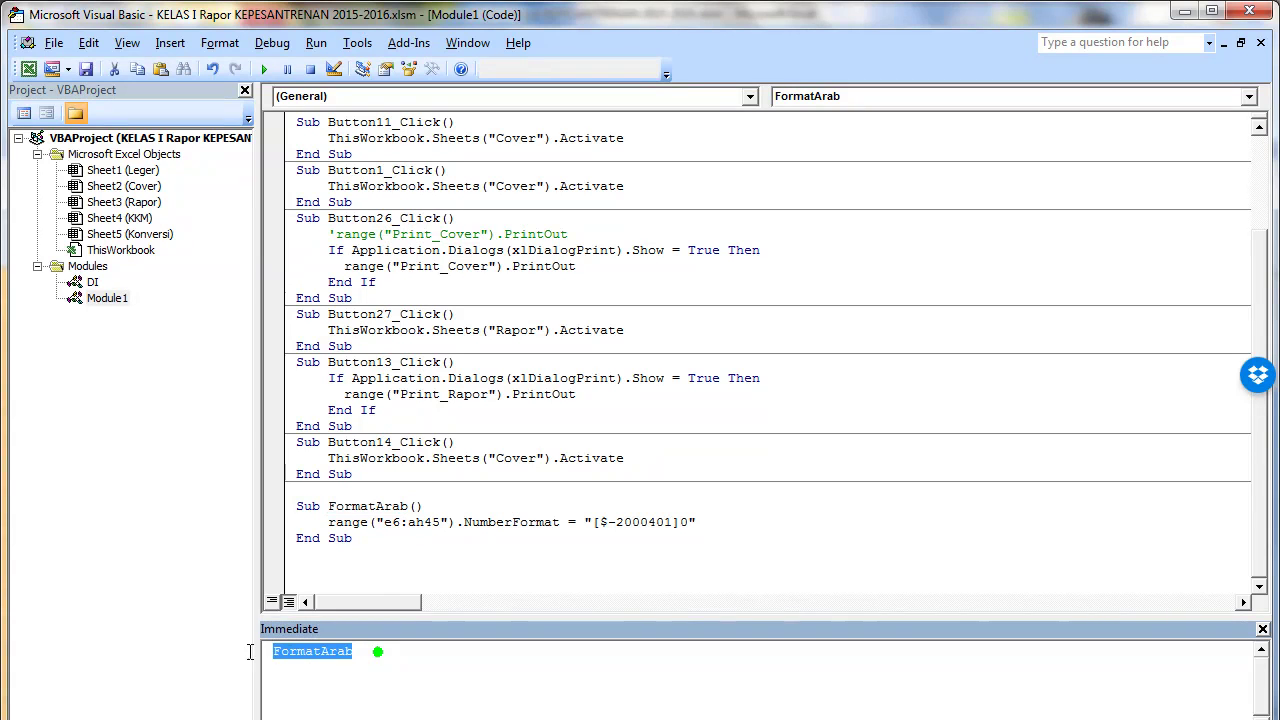
click(435, 654)
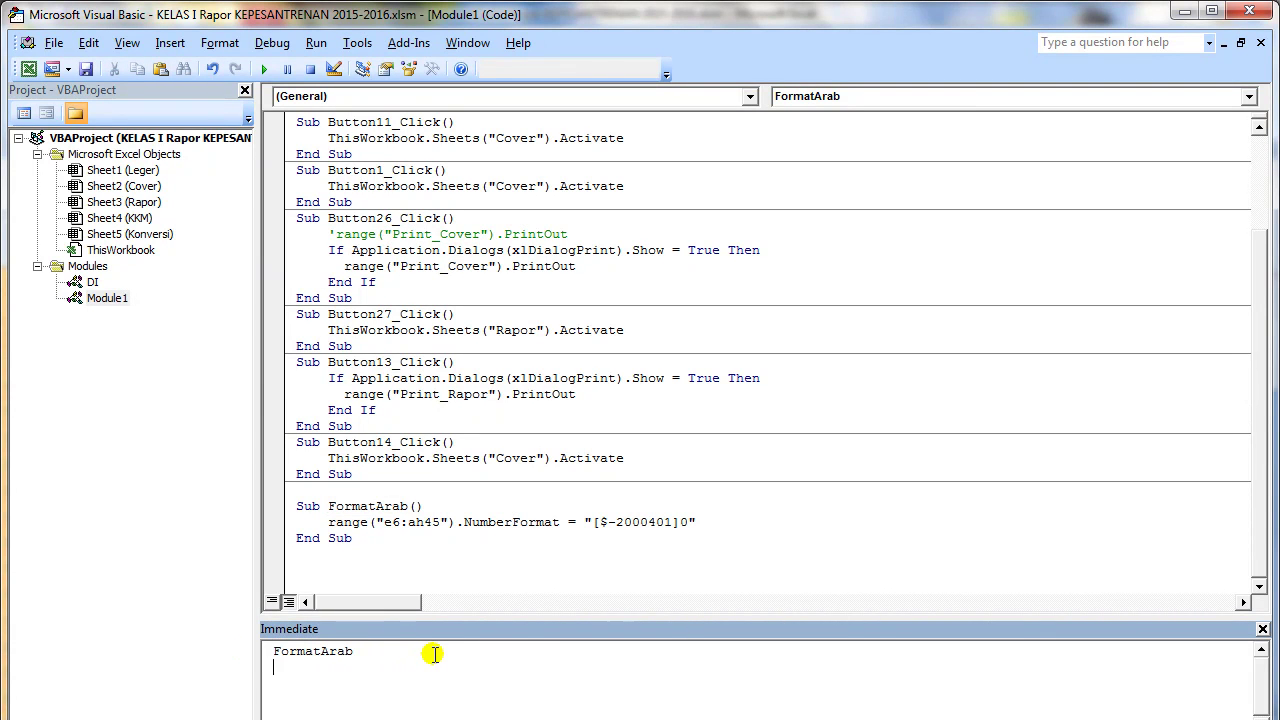
click(28, 69)
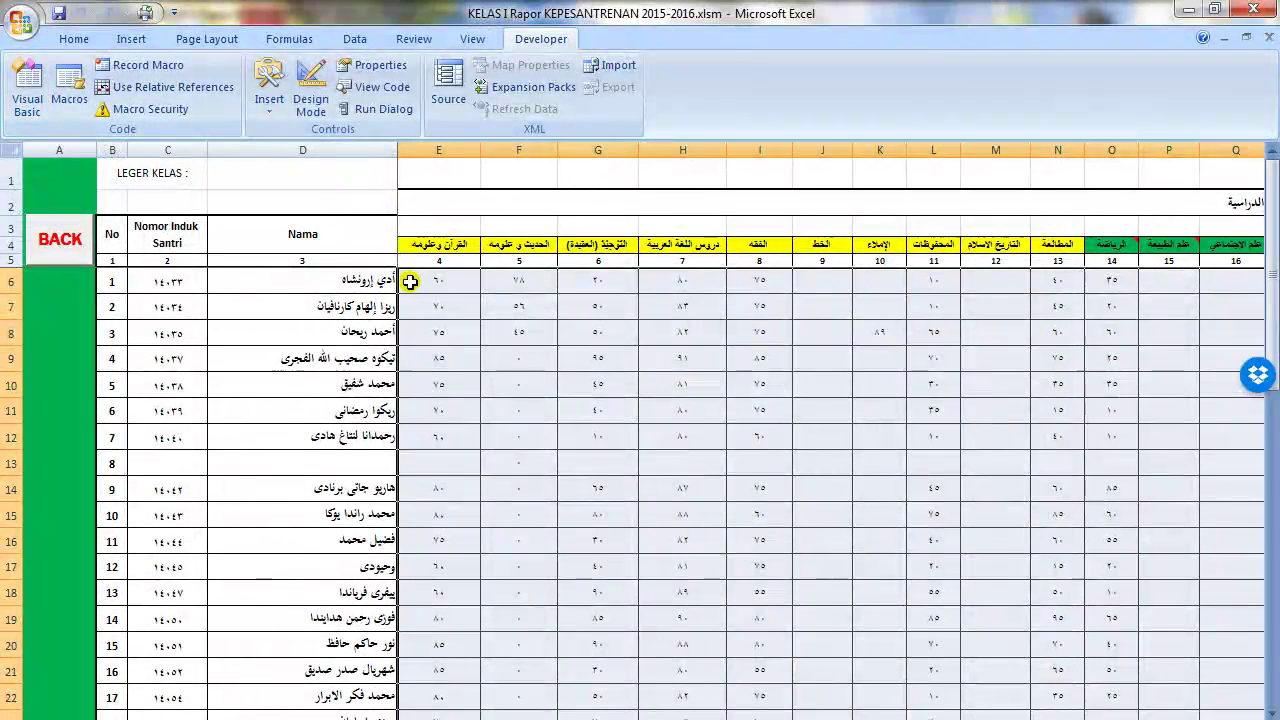
right_click(412, 282)
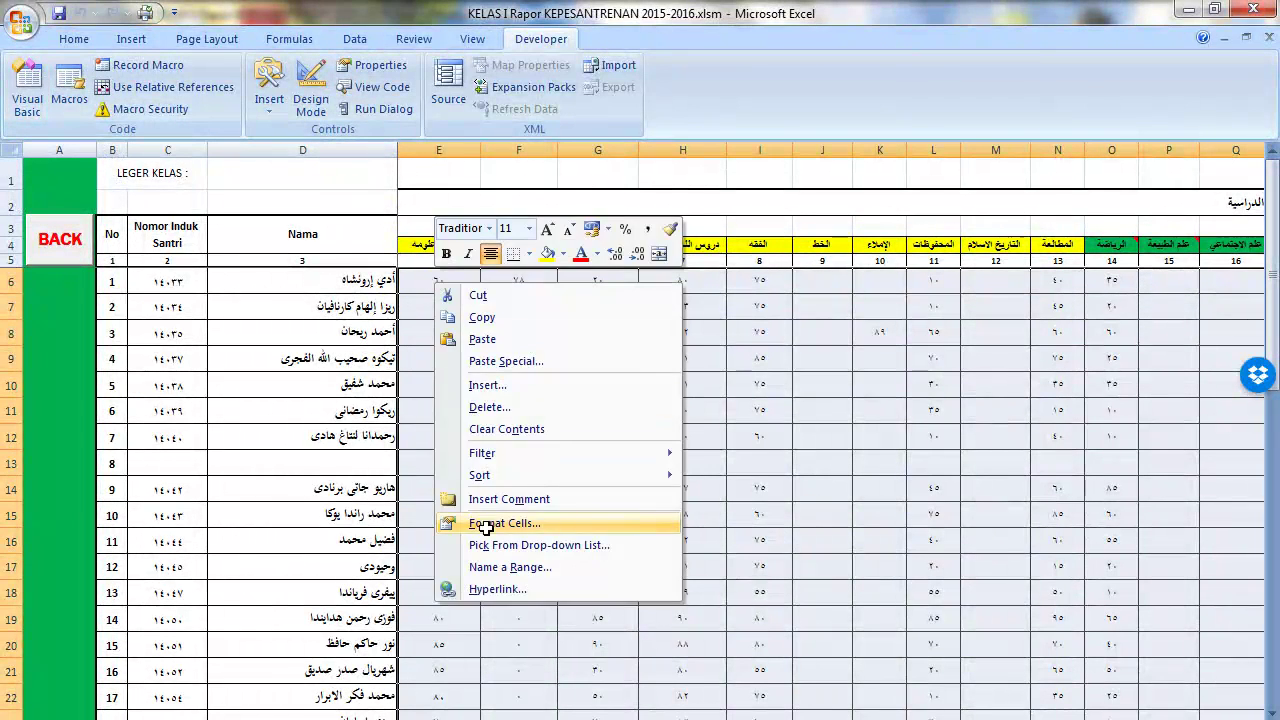
click(487, 527)
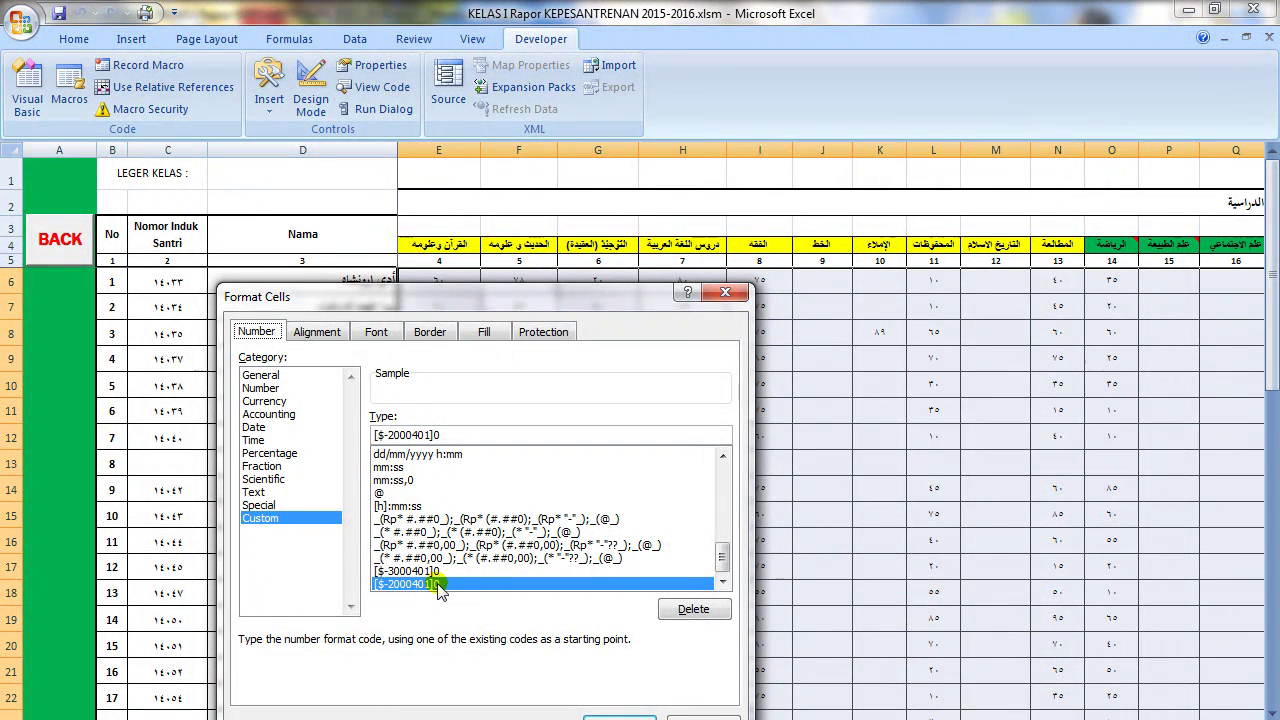
click(705, 710)
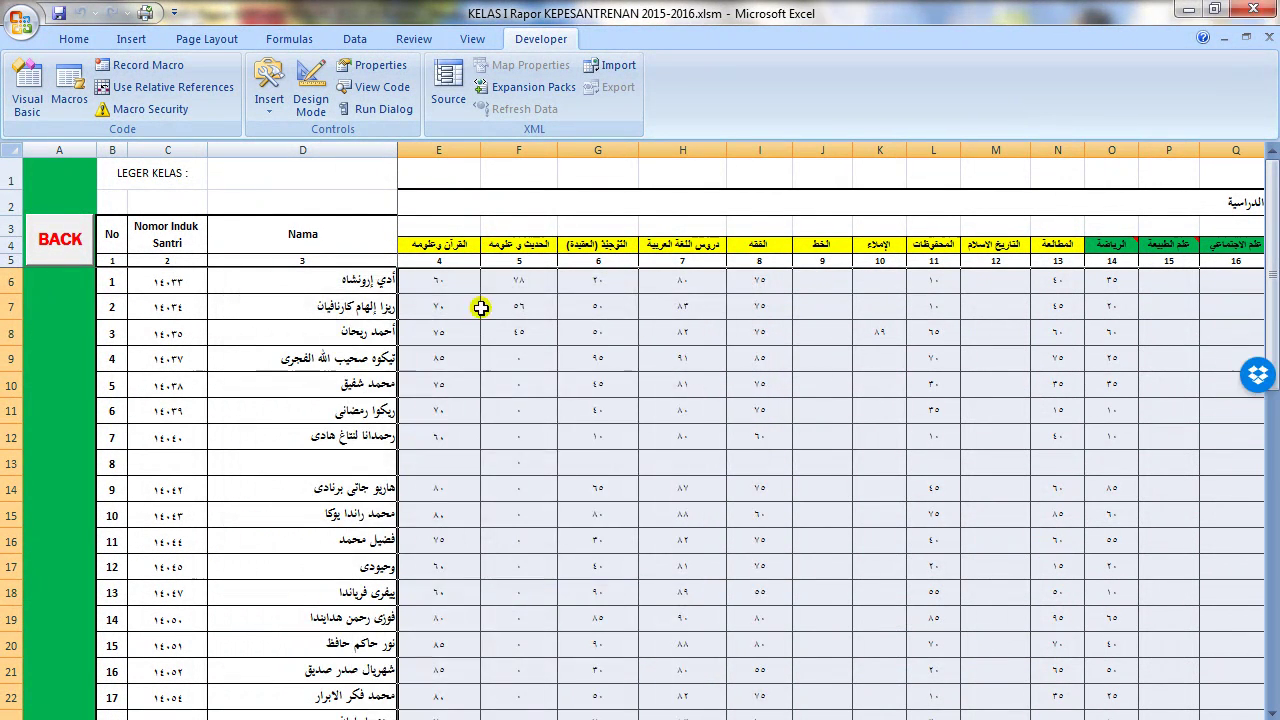
Step: Reapply the plain 0 custom format to the score cells
right_click(461, 290)
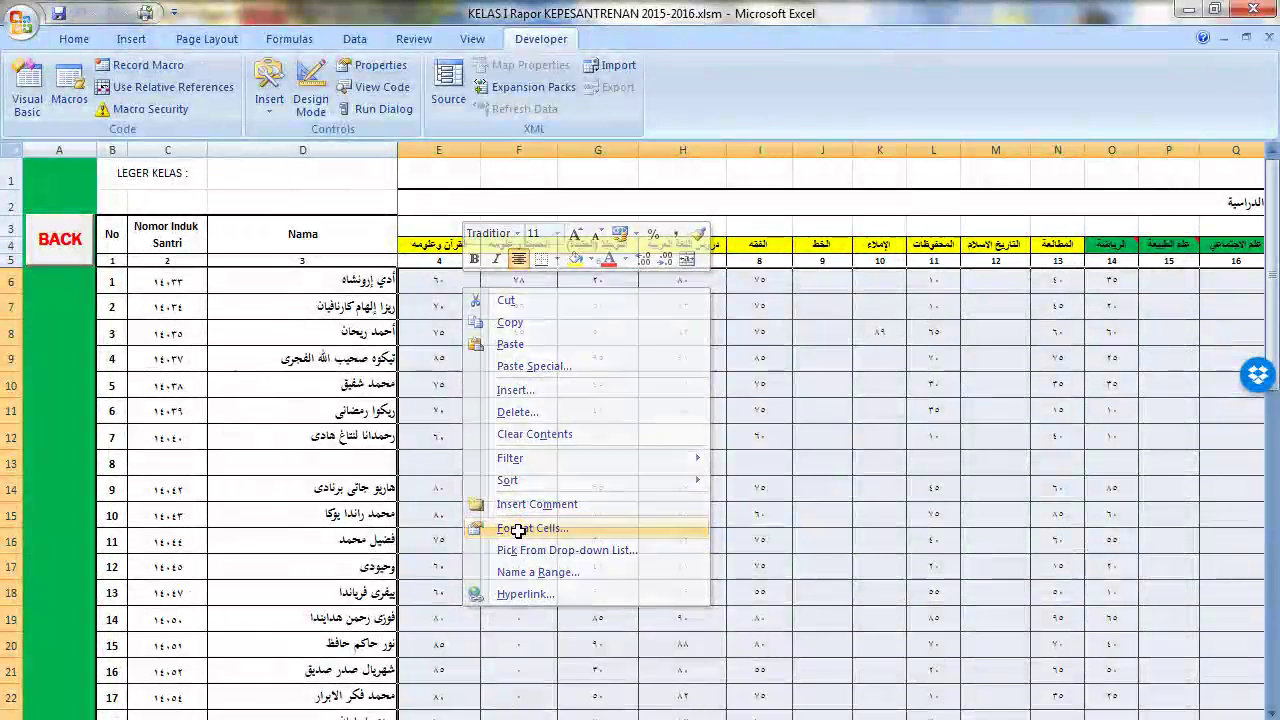
click(515, 528)
drag(754, 558, 756, 472)
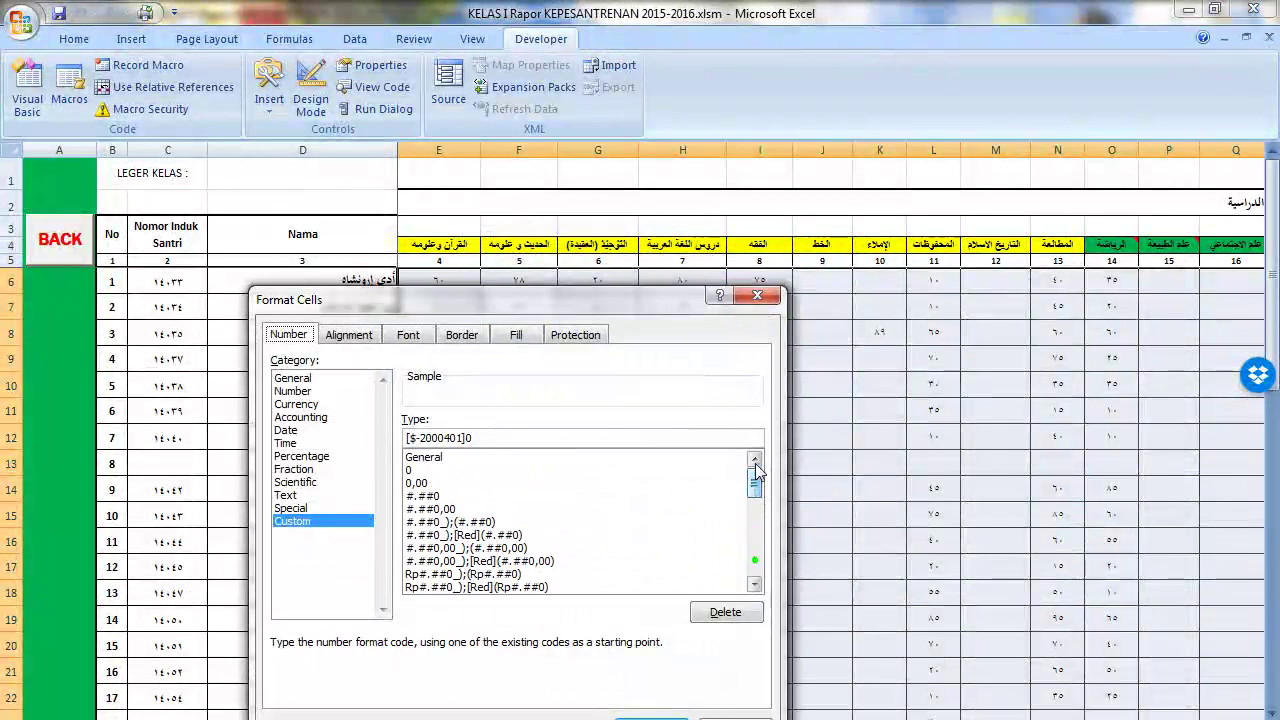
double_click(437, 470)
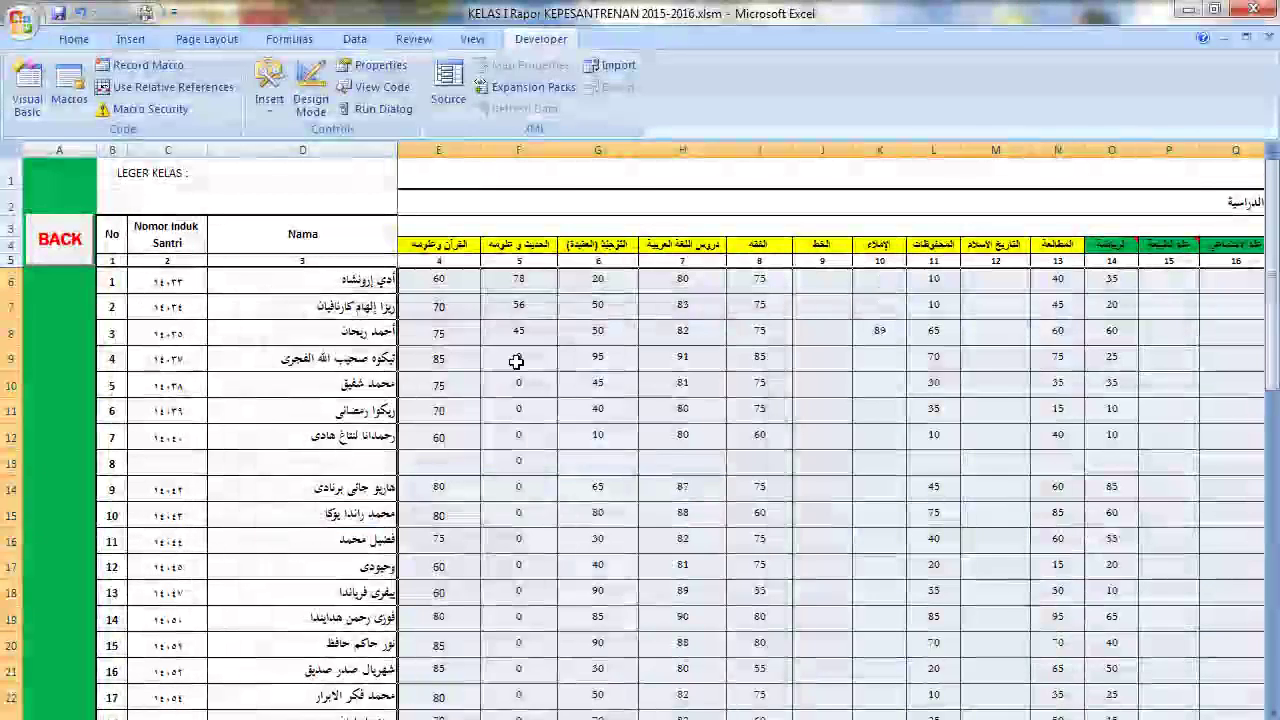
Step: Run FormatArab again from the Immediate window and view the Arabic-Indic scores in Excel
click(27, 90)
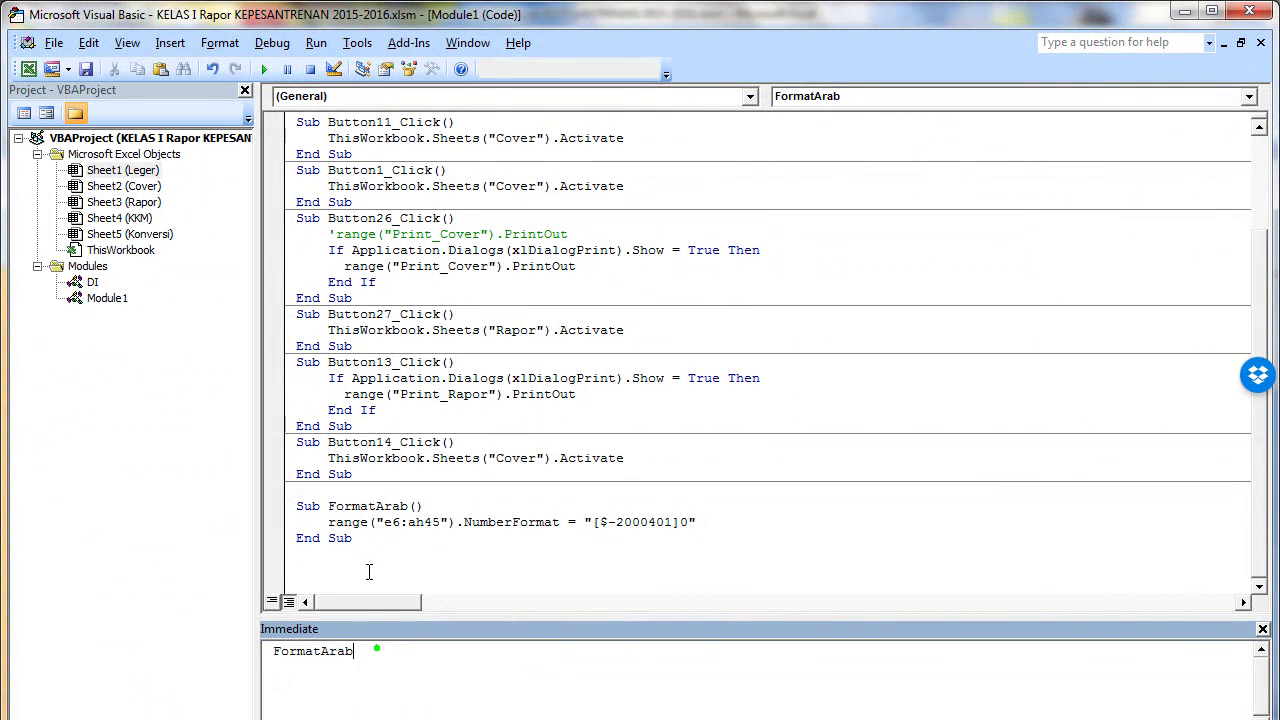
drag(369, 571, 296, 490)
click(373, 651)
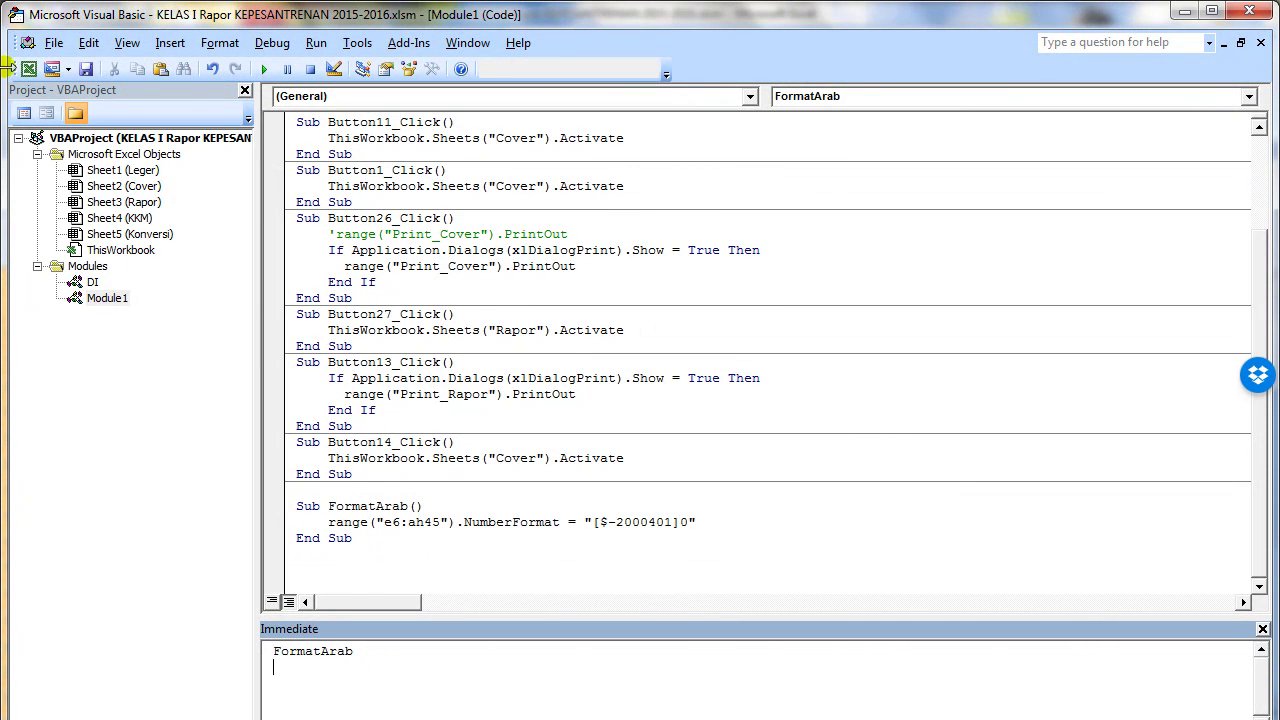
click(28, 71)
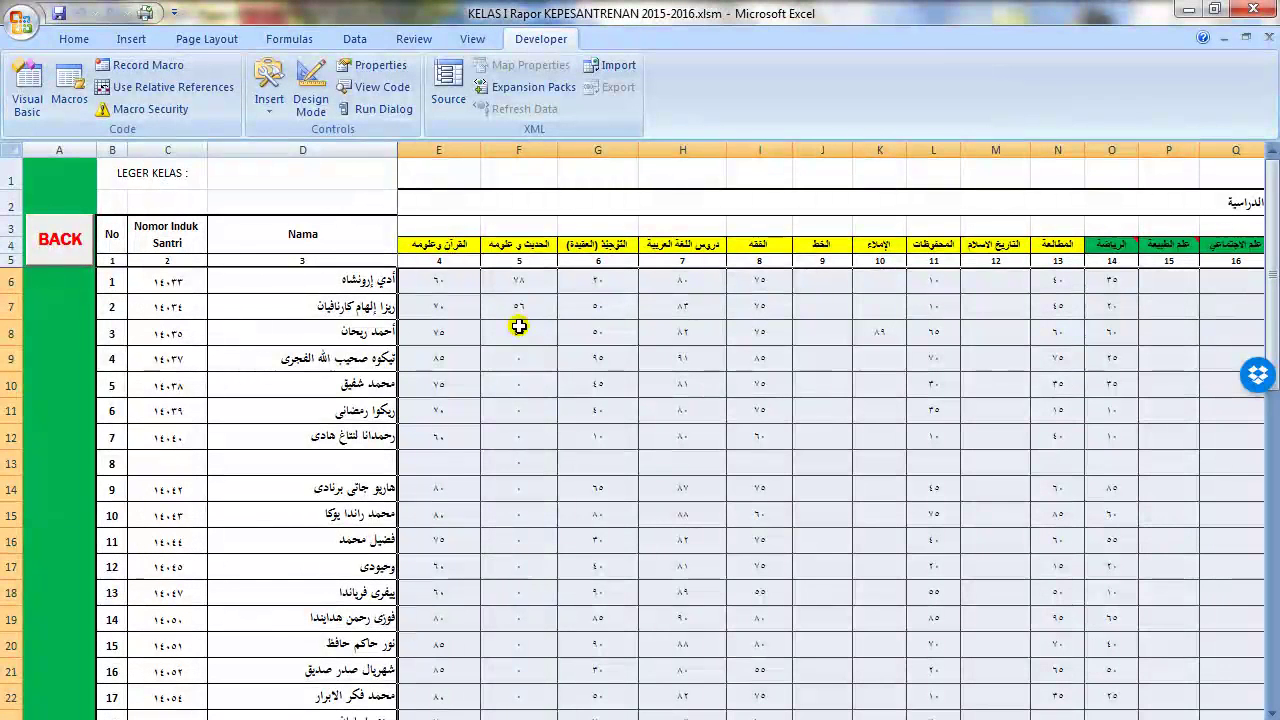